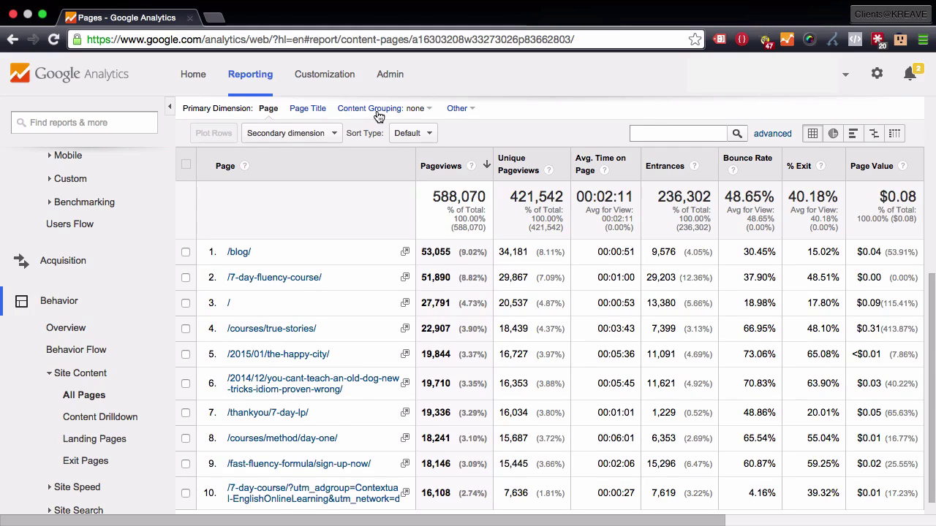
# - Open the list of content groupings on the All Pages report
pyautogui.click(414, 117)
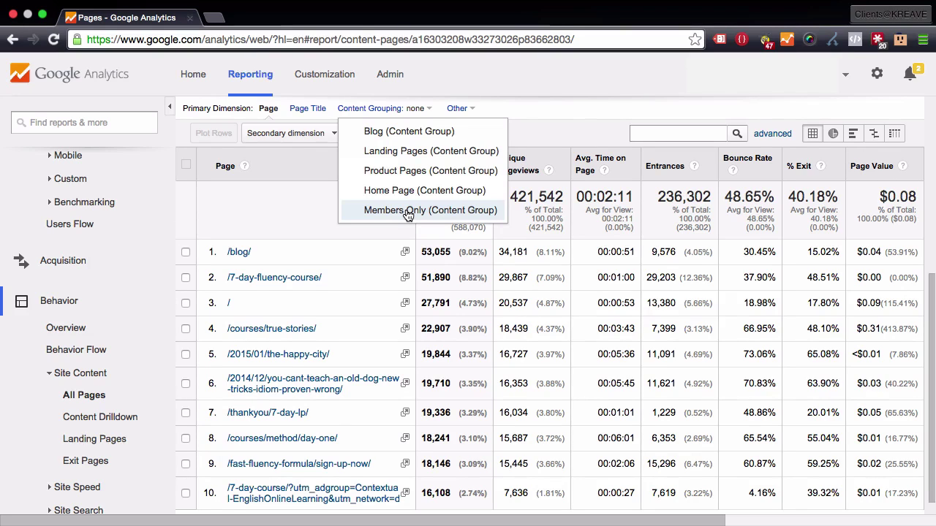
# - Group the All Pages report by Landing Pages and scroll down the report
pyautogui.click(395, 151)
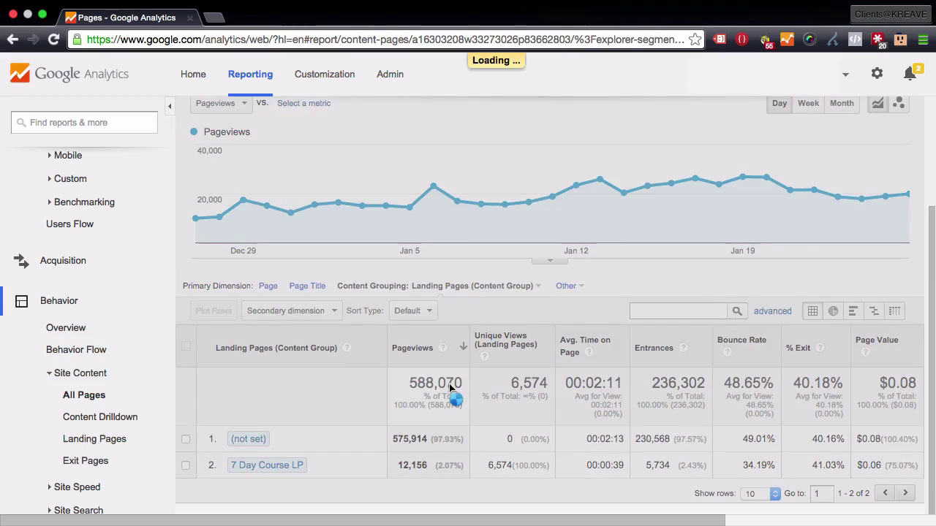
pyautogui.scroll(-3, 449, 386)
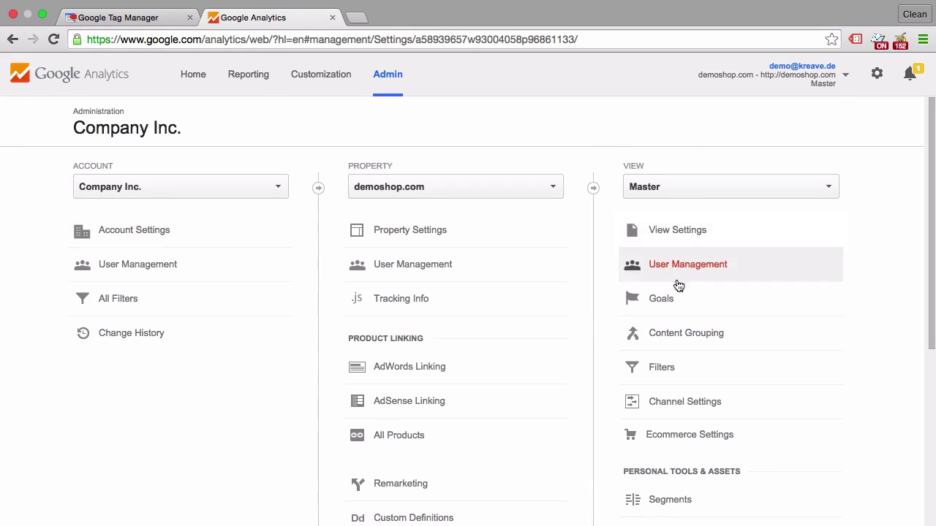
# - Start a new content grouping under the view settings and name it 'Sitewide'
pyautogui.scroll(-1, 680, 321)
pyautogui.scroll(-1, 680, 327)
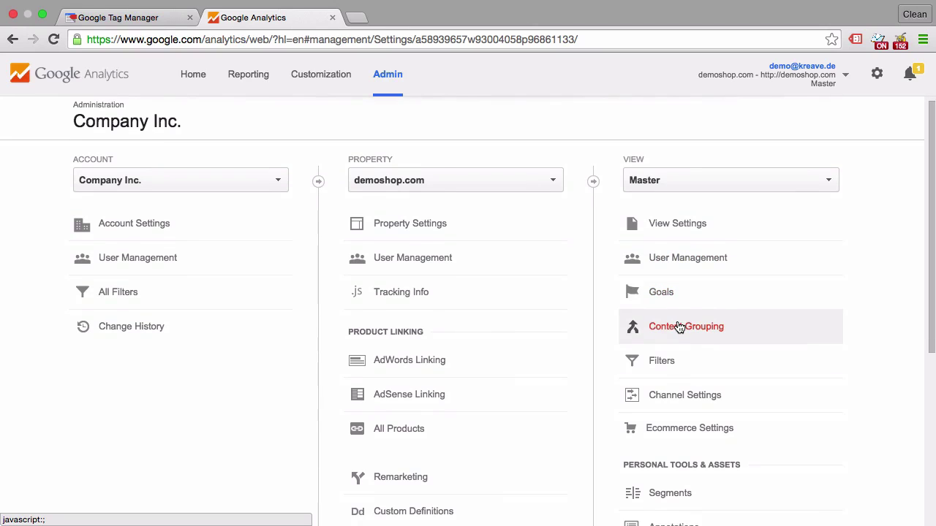
pyautogui.click(678, 342)
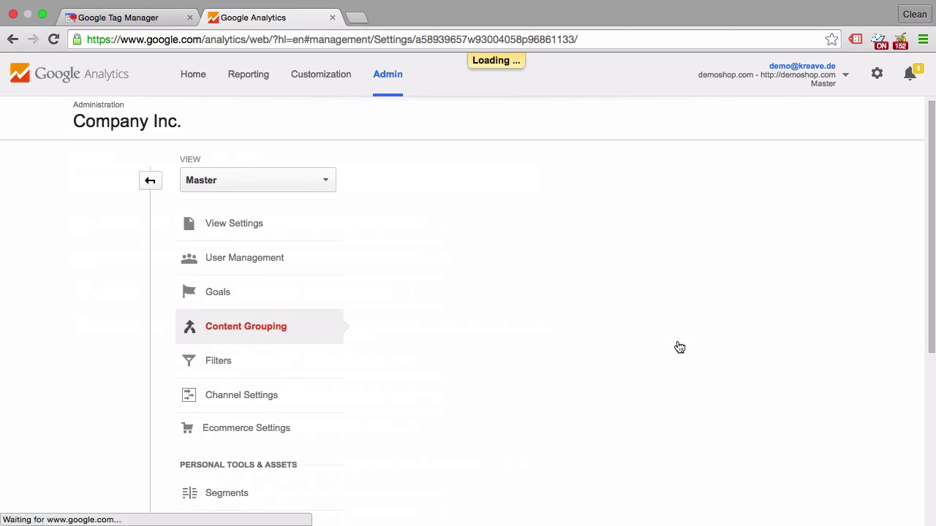
pyautogui.scroll(-3, 600, 347)
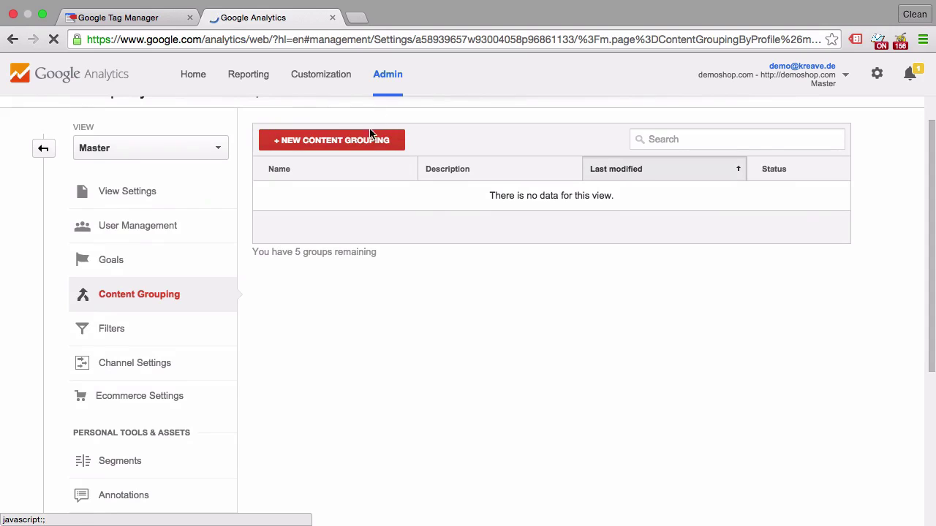
pyautogui.click(369, 140)
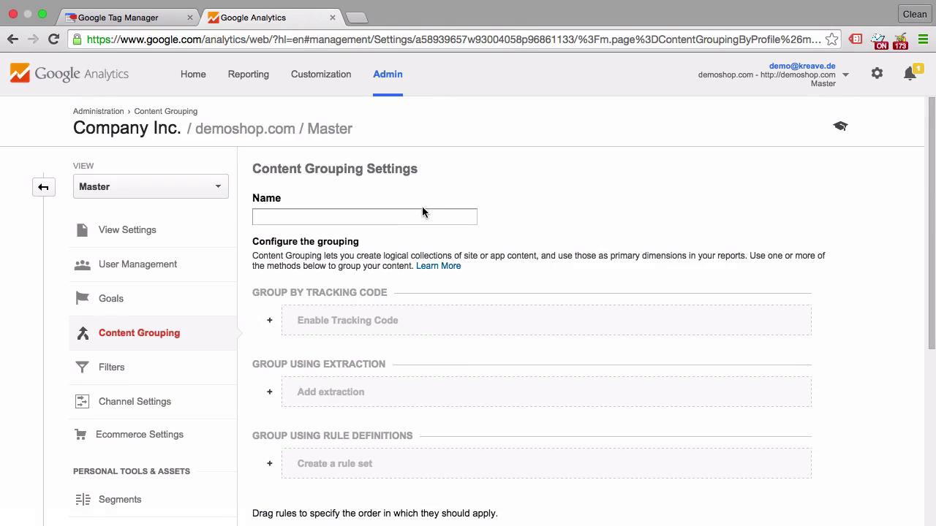
pyautogui.write('S')
pyautogui.write('itewide')
pyautogui.scroll(-3, 862, 350)
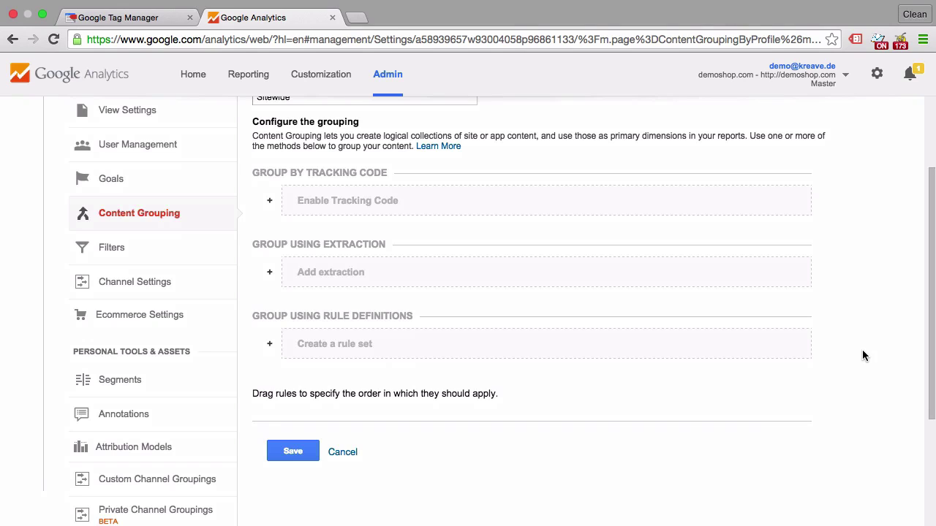
# - Enable tracking-code grouping at index 1 and add an extraction on the Page dimension
pyautogui.click(479, 211)
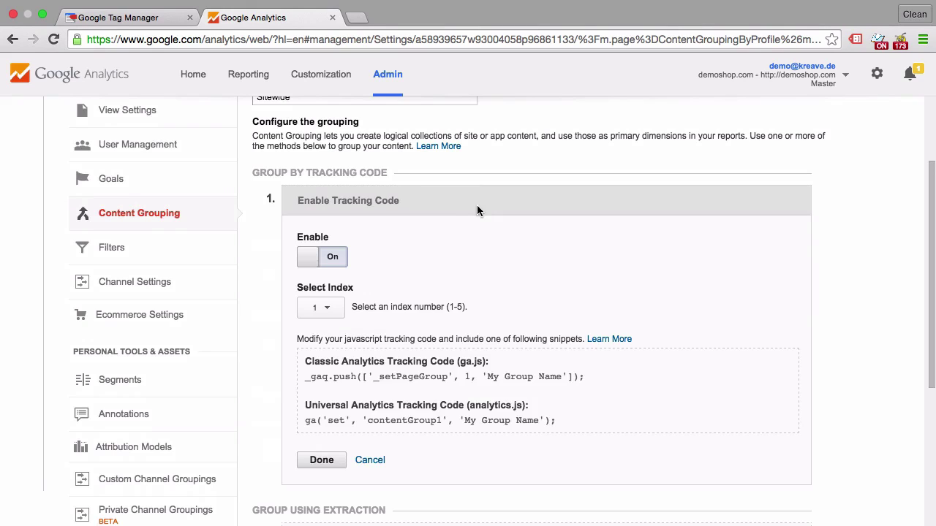
pyautogui.scroll(-2, 457, 223)
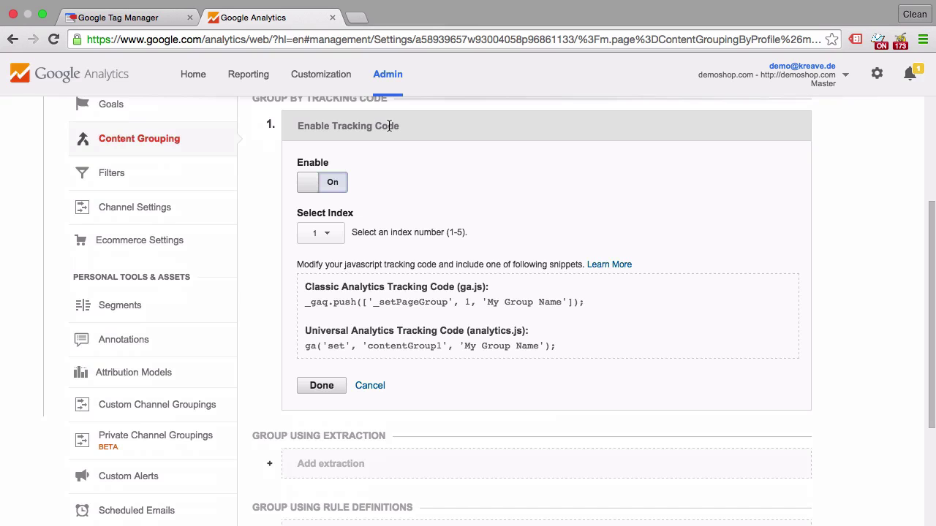
pyautogui.click(352, 464)
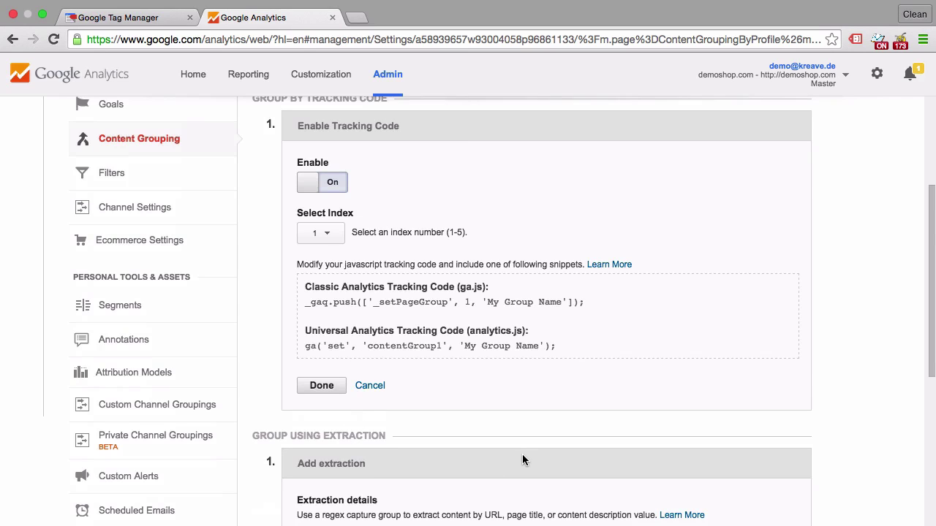
pyautogui.scroll(-8, 522, 459)
pyautogui.scroll(3, 523, 459)
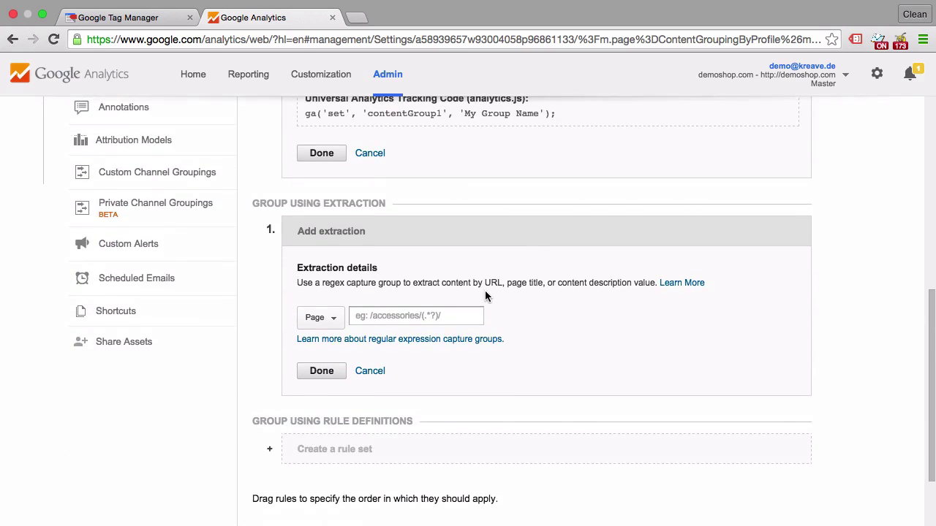
pyautogui.click(328, 323)
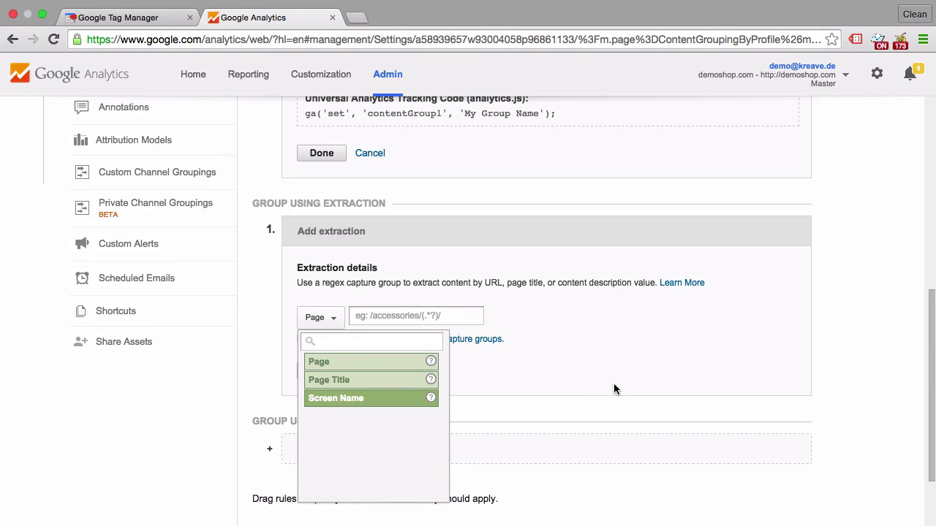
pyautogui.click(435, 373)
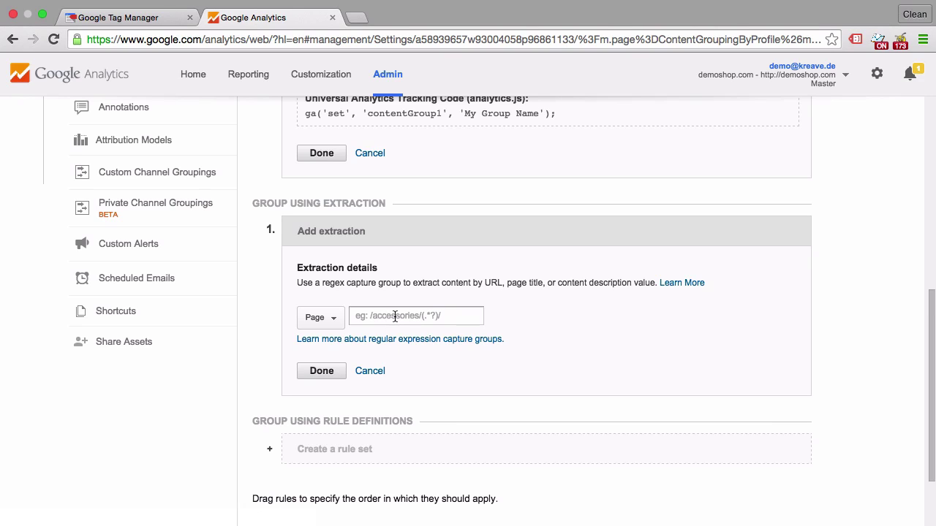
pyautogui.scroll(-3, 394, 315)
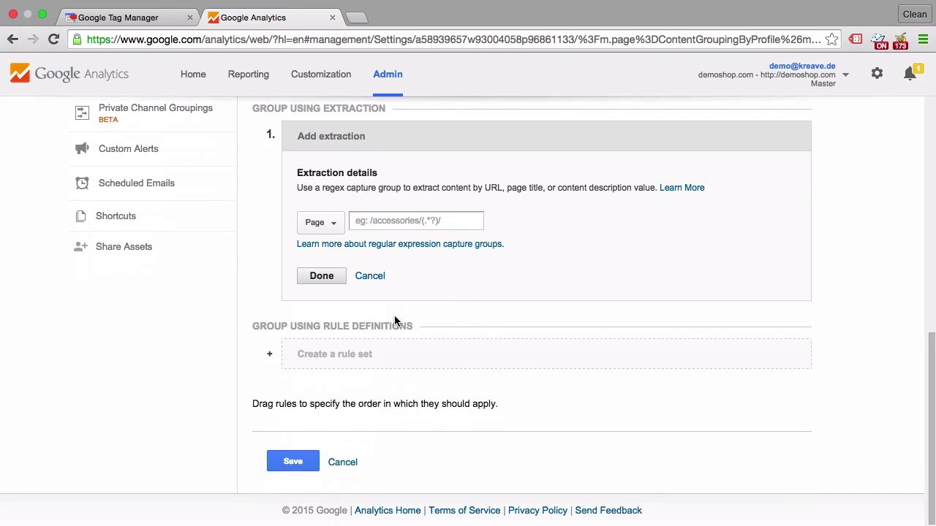
# - Add a blank Page-contains rule set, then load demoshop.com in another browser tab
pyautogui.click(349, 364)
pyautogui.scroll(-3, 537, 371)
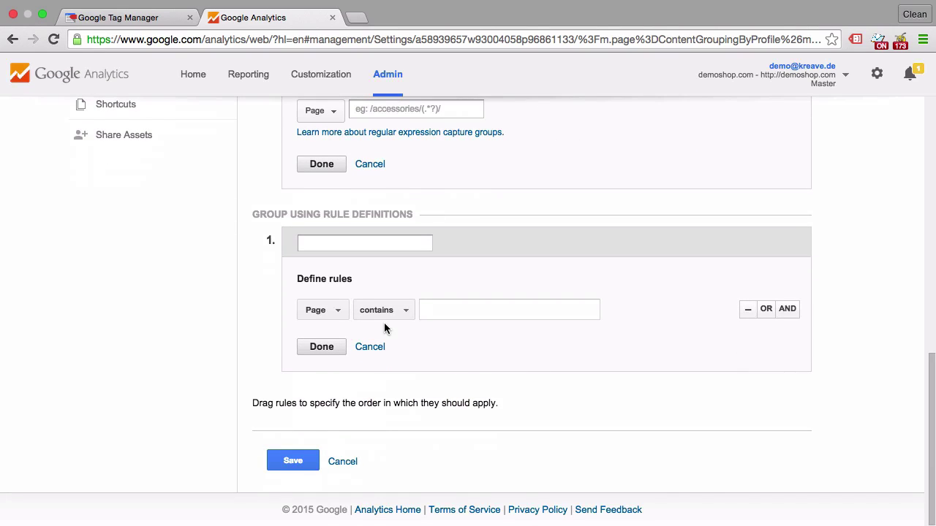
pyautogui.click(343, 323)
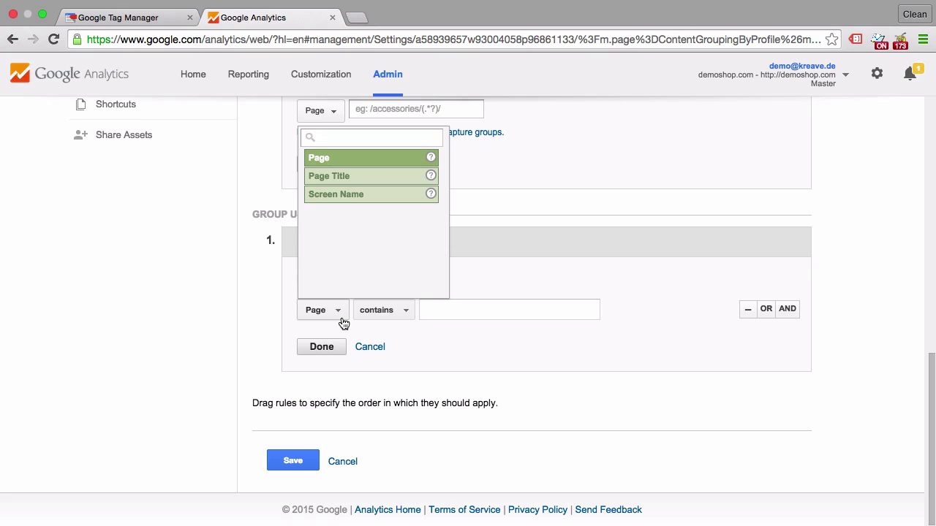
pyautogui.click(480, 292)
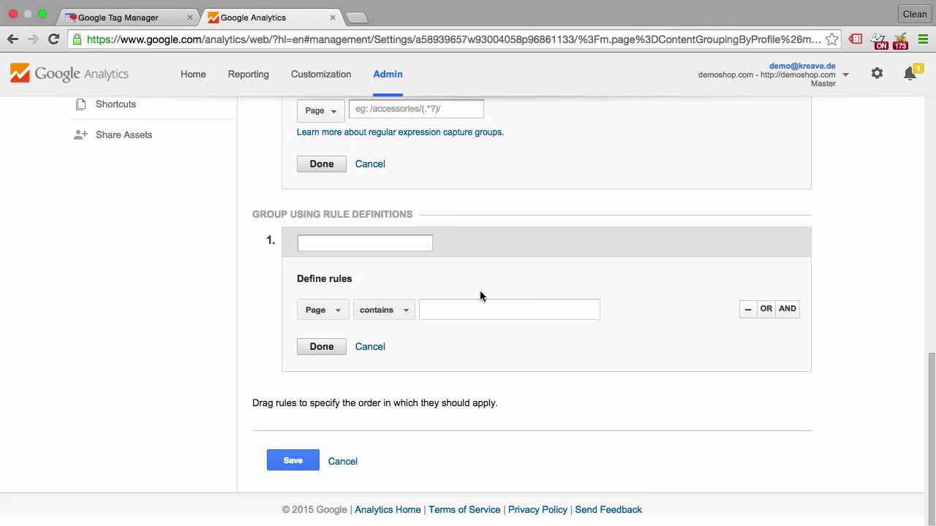
pyautogui.click(391, 313)
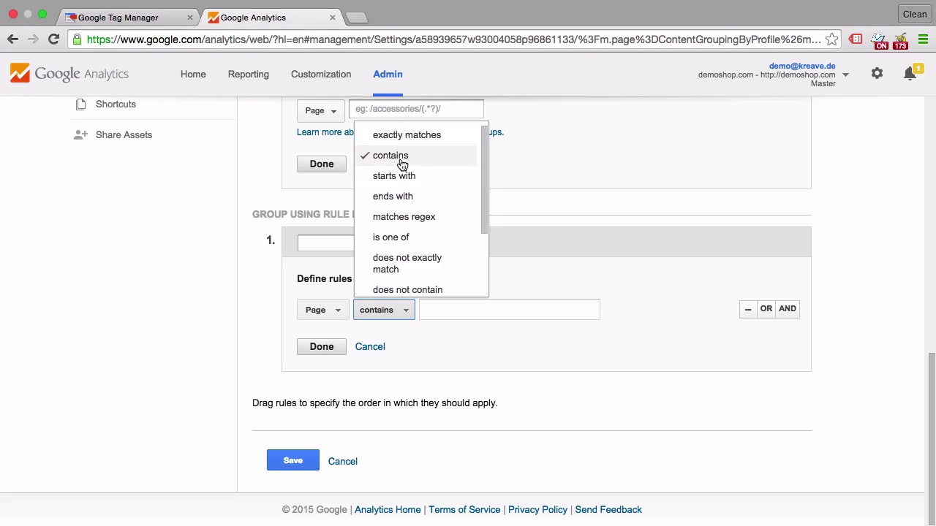
pyautogui.click(516, 271)
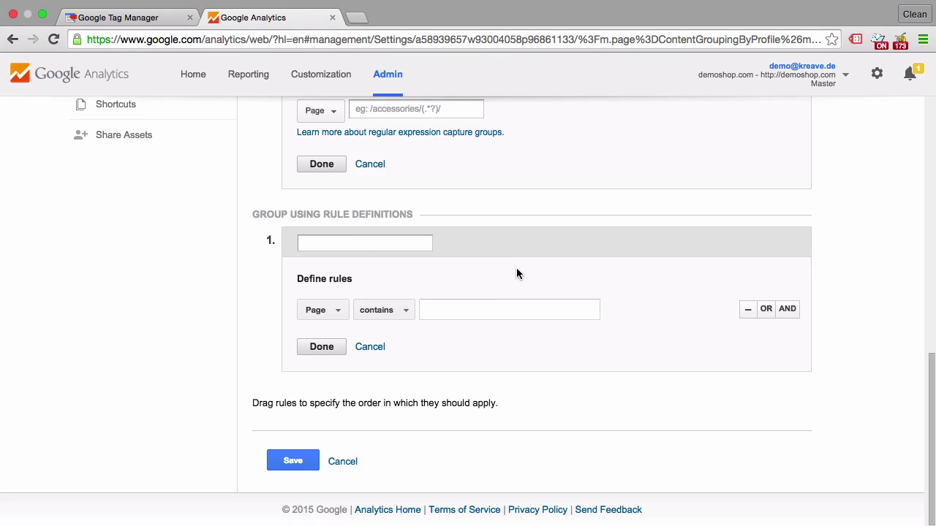
pyautogui.click(465, 39)
pyautogui.write('demoshop.com')
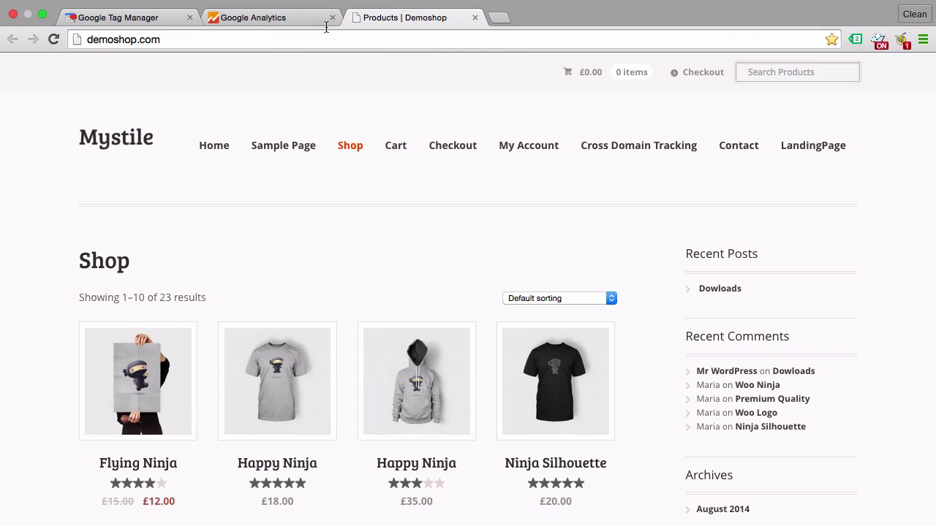
# - Define a rule set named 'Homepage' where Page exactly matches '/'
pyautogui.click(303, 18)
pyautogui.click(382, 310)
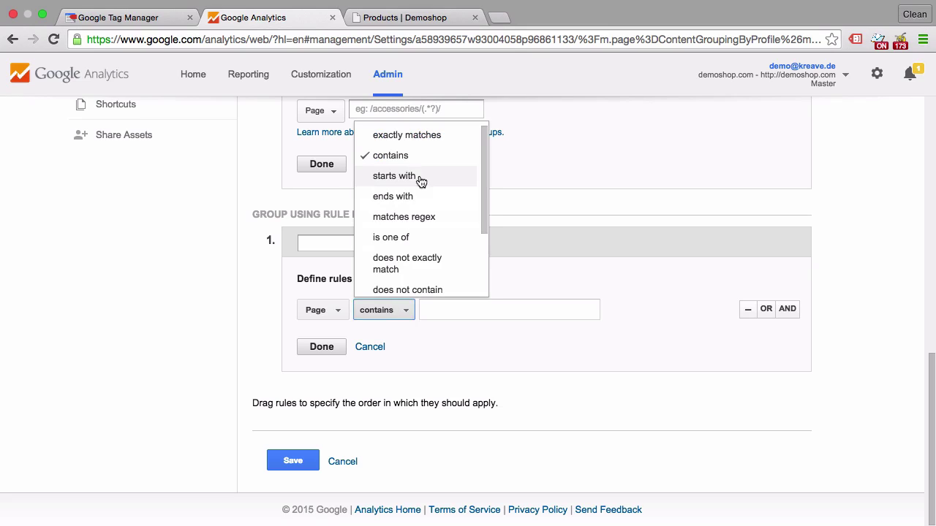
pyautogui.click(421, 139)
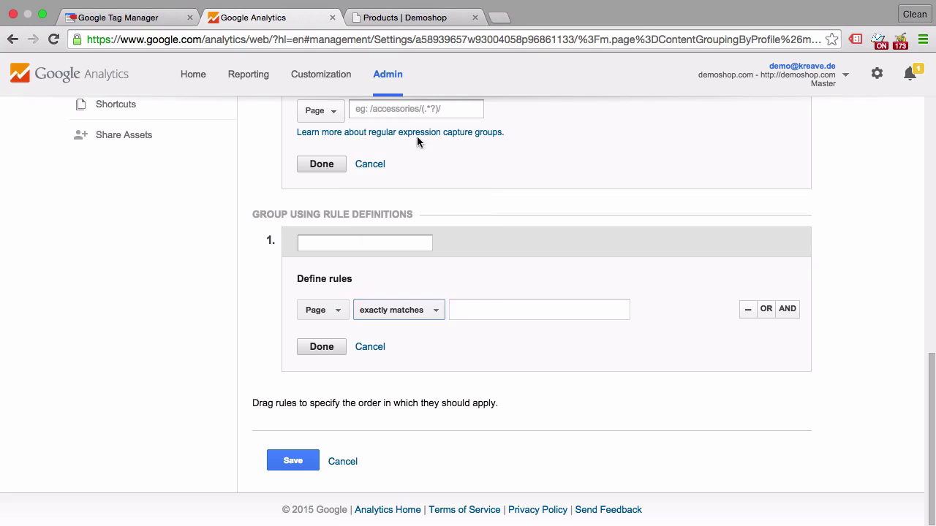
pyautogui.click(493, 312)
pyautogui.write('/')
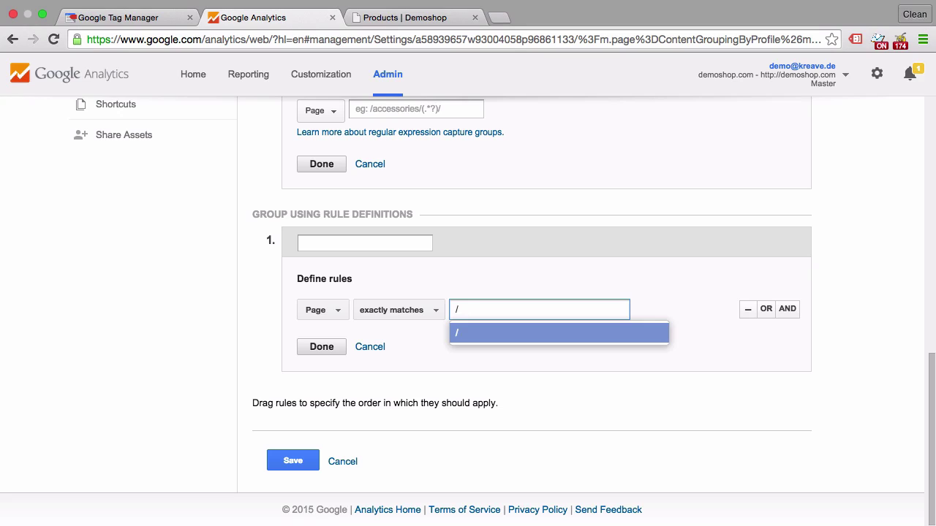
pyautogui.click(558, 384)
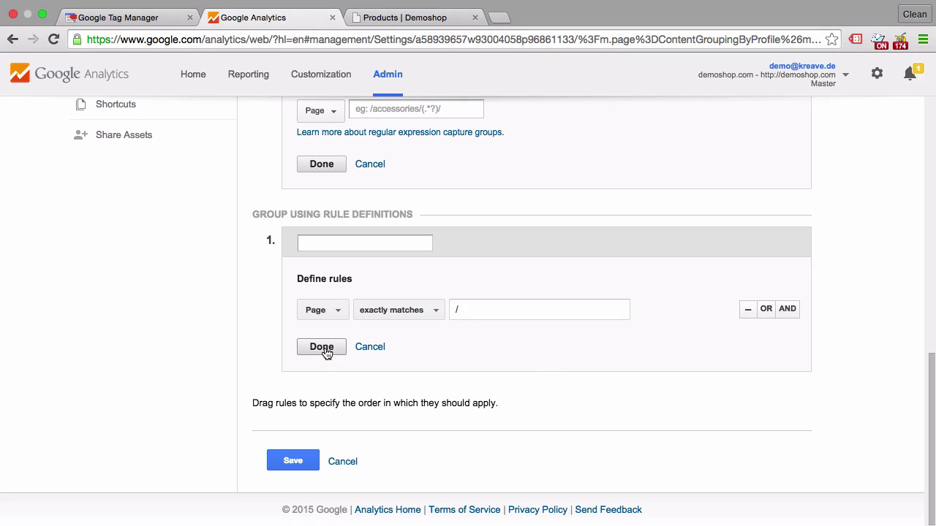
pyautogui.click(328, 316)
pyautogui.click(341, 241)
pyautogui.write('Ho')
pyautogui.write('mepage')
pyautogui.click(322, 347)
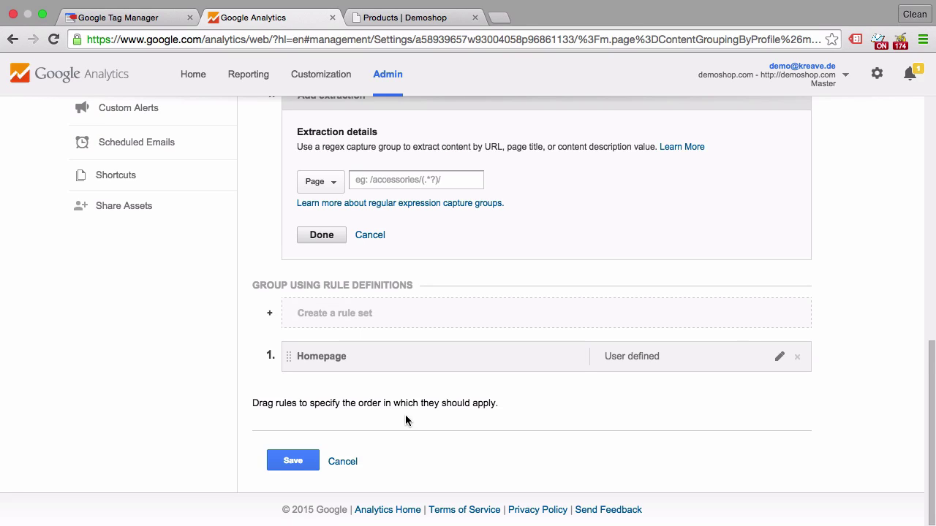
# - Start a new rule set and select the Flying Ninja product page's URL path in the shop
pyautogui.click(362, 312)
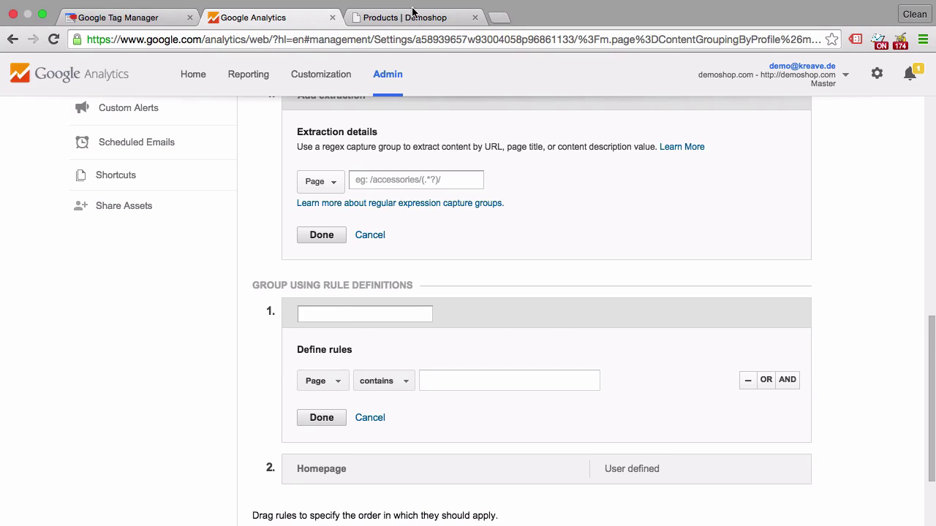
pyautogui.click(413, 15)
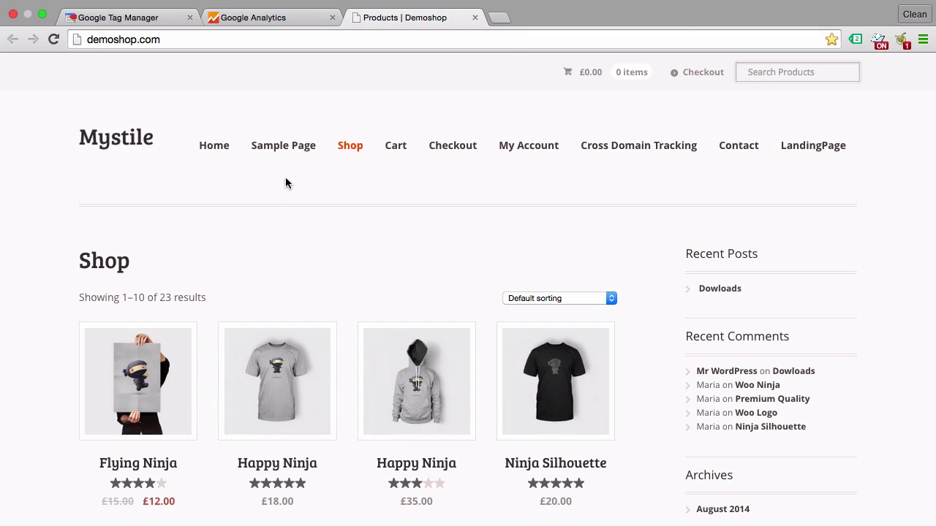
pyautogui.click(121, 414)
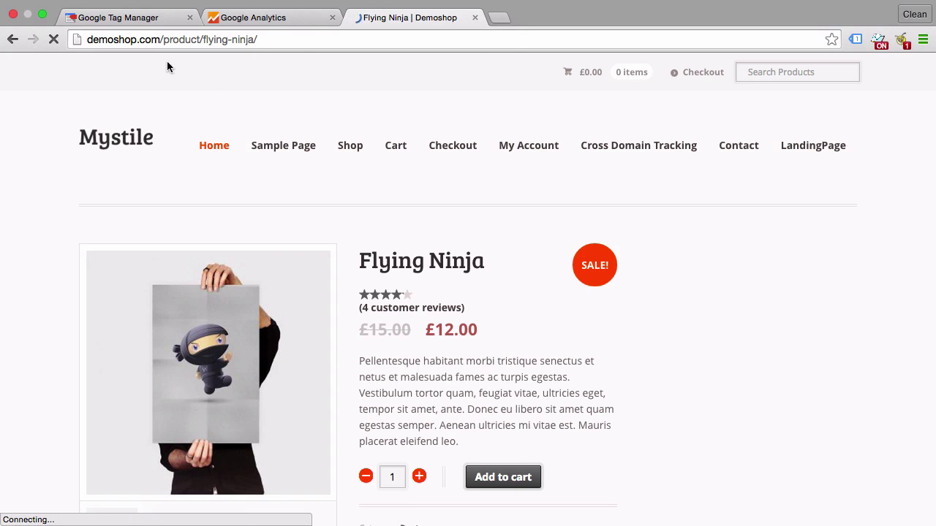
pyautogui.moveTo(163, 39); pyautogui.dragTo(201, 42)
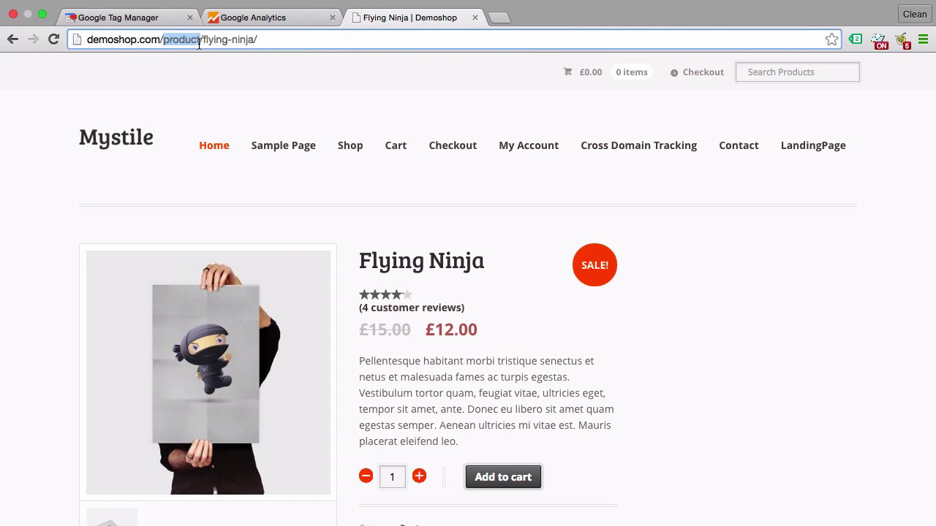
pyautogui.hotkey('shift', 'End')
# - Name the rule set 'Product Pages', matching pages whose Page contains '/product/'
pyautogui.click(289, 22)
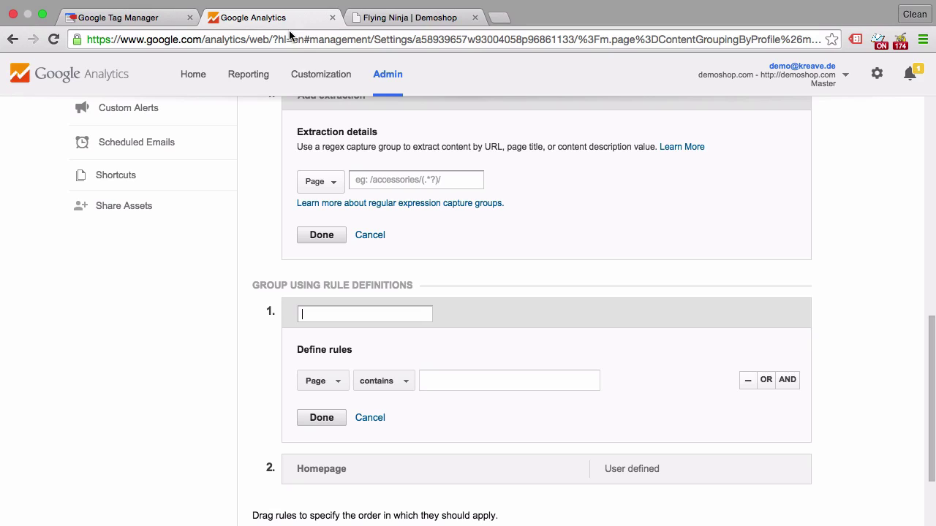
pyautogui.write('Prod')
pyautogui.write('uct Pages')
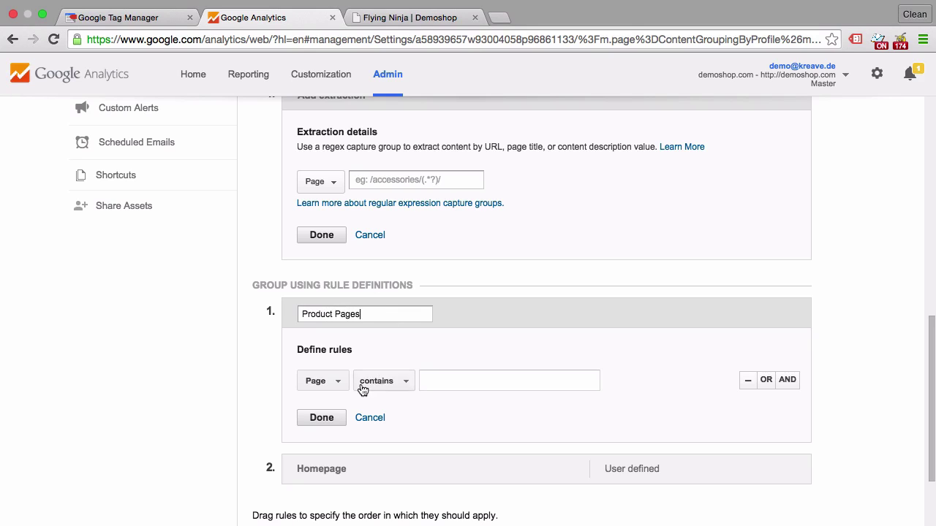
pyautogui.click(477, 382)
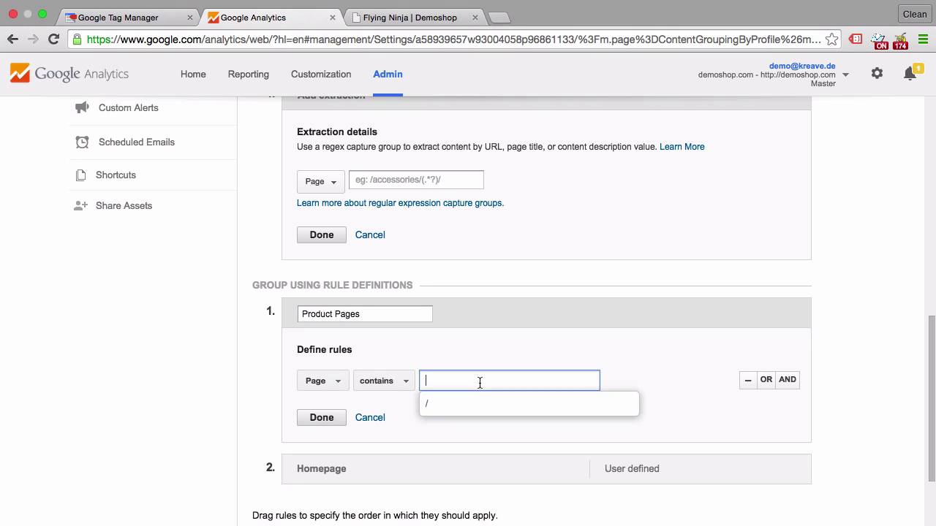
pyautogui.write('/product/')
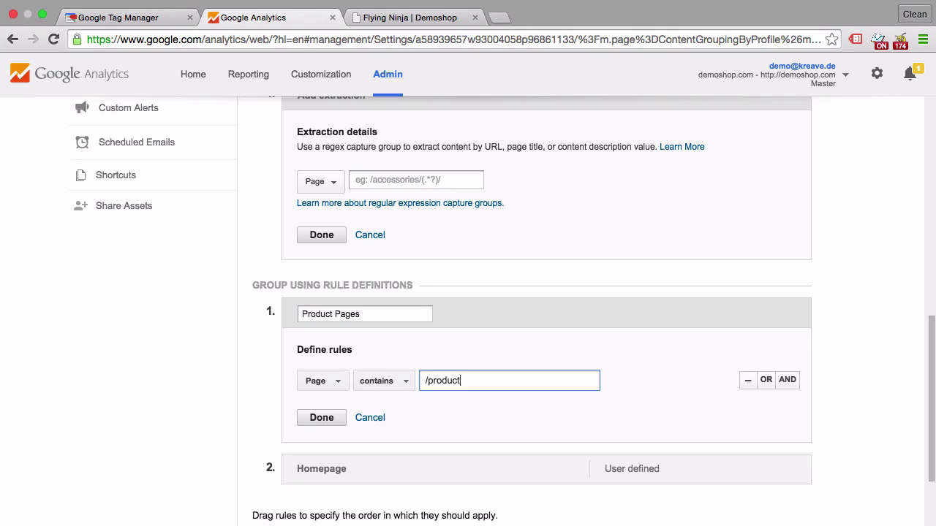
pyautogui.click(330, 416)
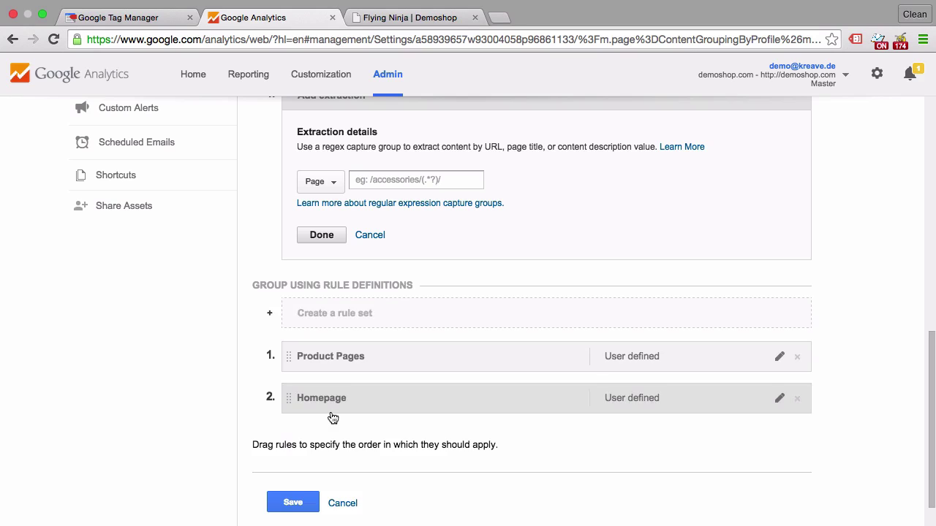
pyautogui.click(403, 316)
# - Add the Flying Ninja poster to the shop cart and view the cart page
pyautogui.click(379, 18)
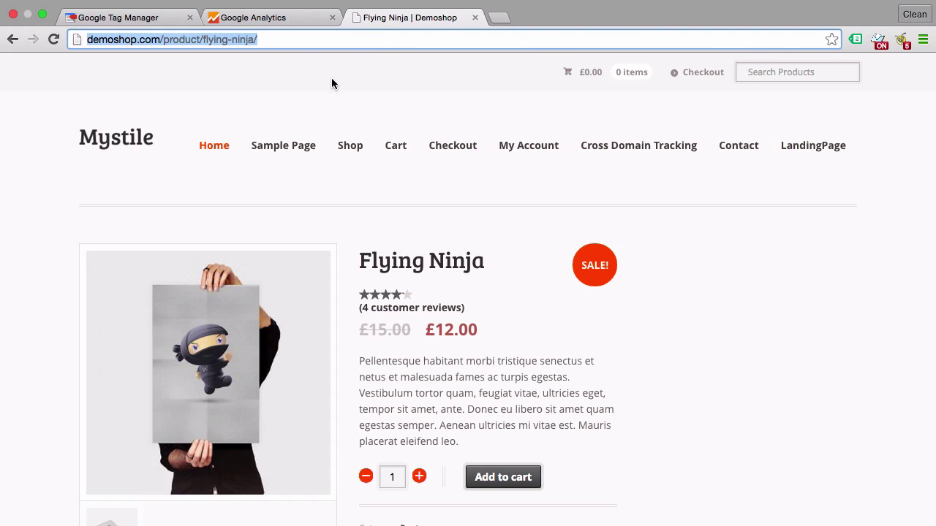
pyautogui.scroll(-5, 439, 234)
pyautogui.click(512, 358)
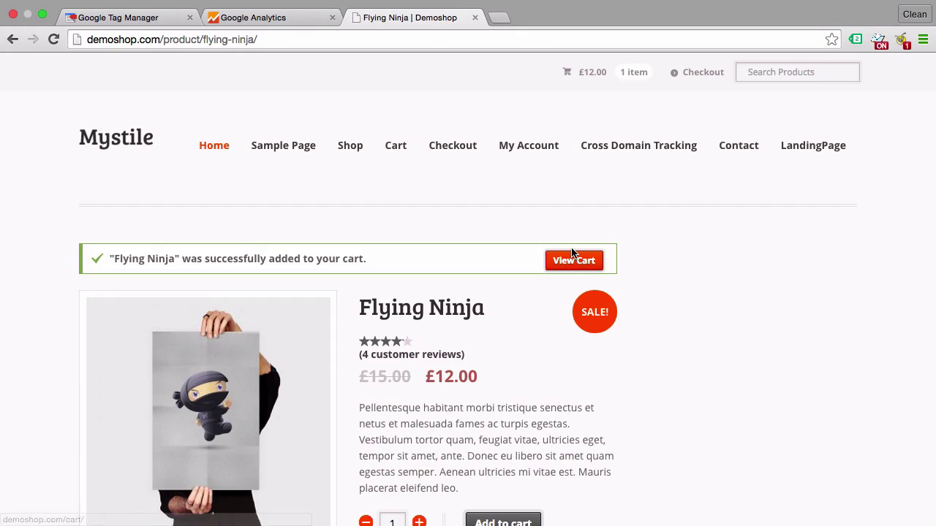
pyautogui.click(561, 259)
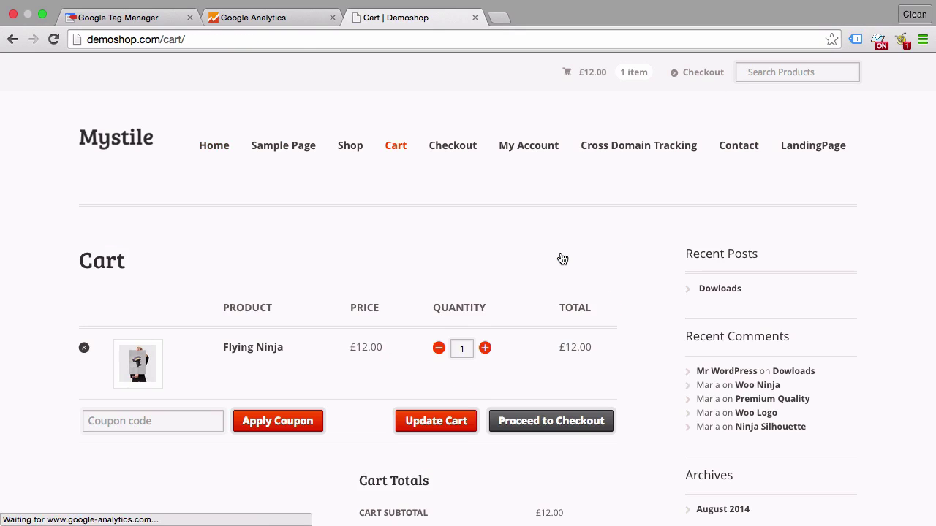
# - Name the new rule set 'Cart', matching pages whose Page contains '/cart/'
pyautogui.click(229, 20)
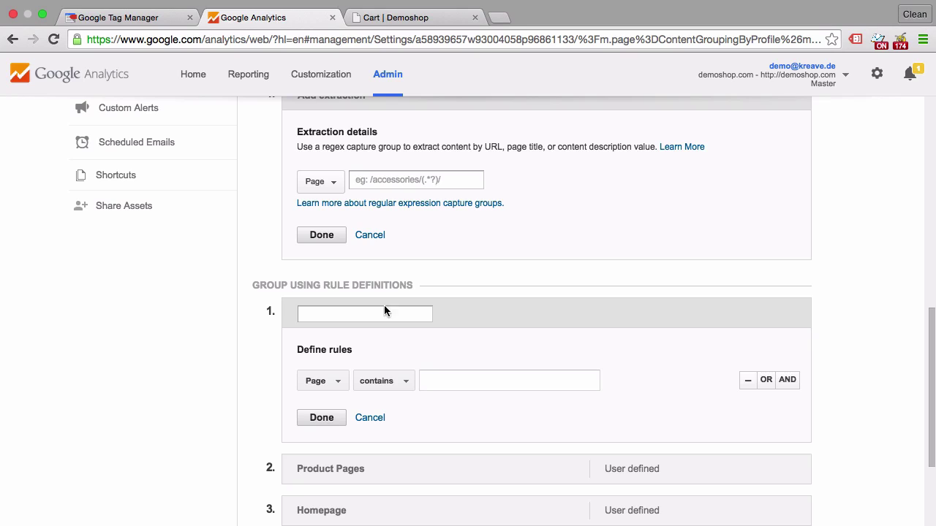
pyautogui.write('Car')
pyautogui.write('t')
pyautogui.click(438, 378)
pyautogui.write('/')
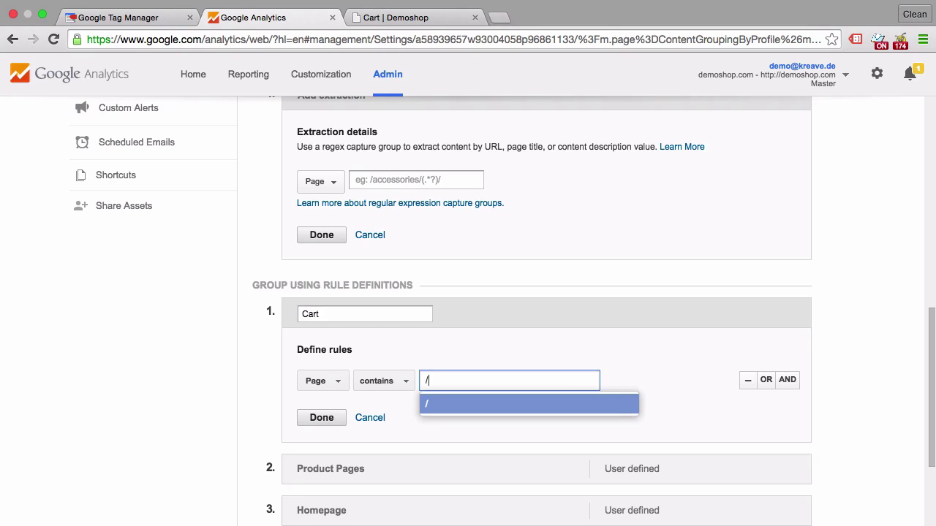
pyautogui.write('cart')
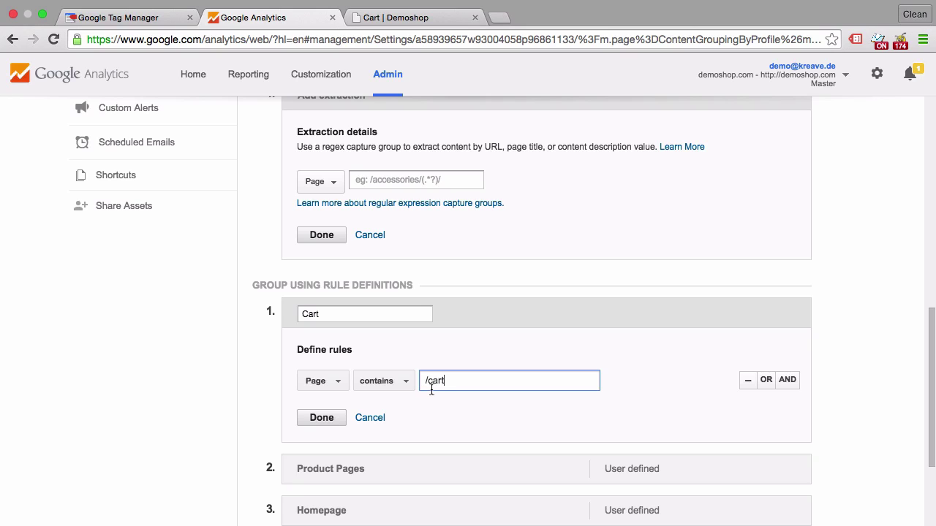
pyautogui.write('/')
pyautogui.click(335, 419)
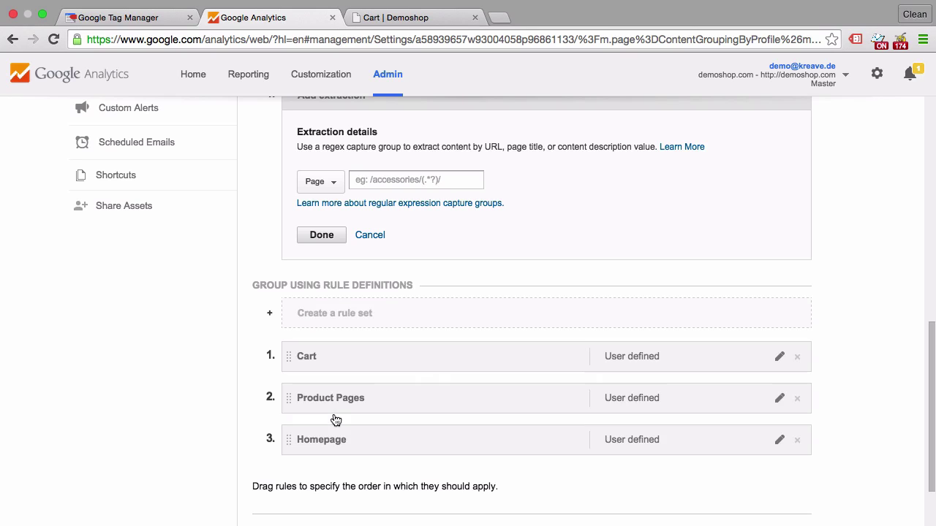
# - Discard the empty extraction, save the Sitewide content grouping, and return to Reporting
pyautogui.click(293, 459)
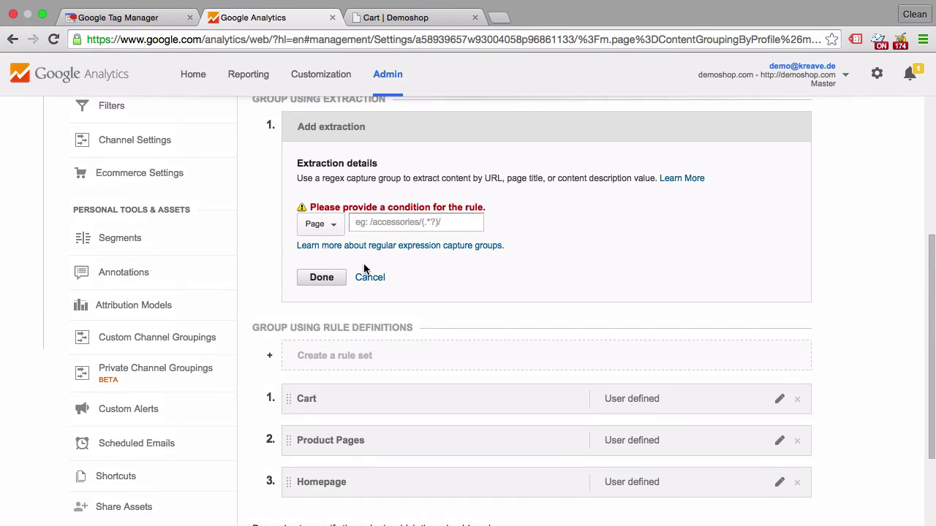
pyautogui.click(366, 281)
pyautogui.scroll(-5, 364, 277)
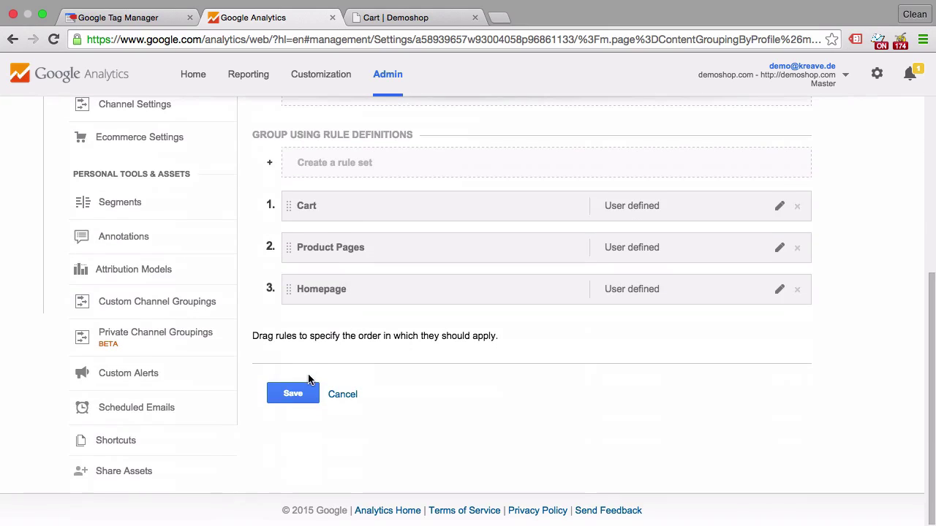
pyautogui.click(296, 392)
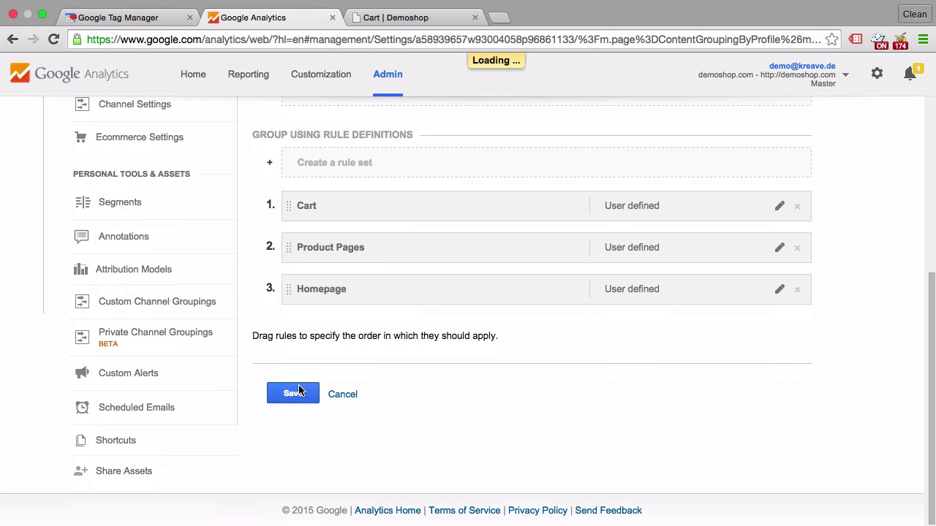
pyautogui.press('super+plus')
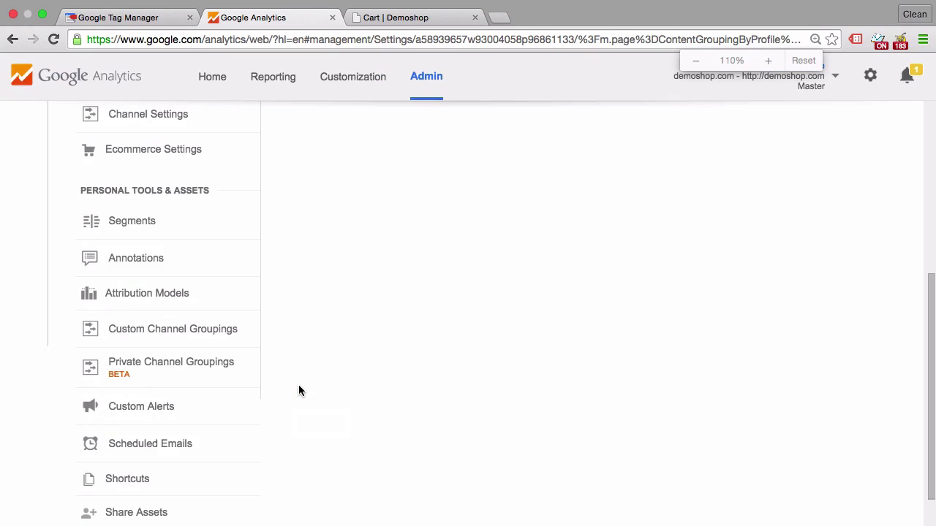
pyautogui.press('super+minus')
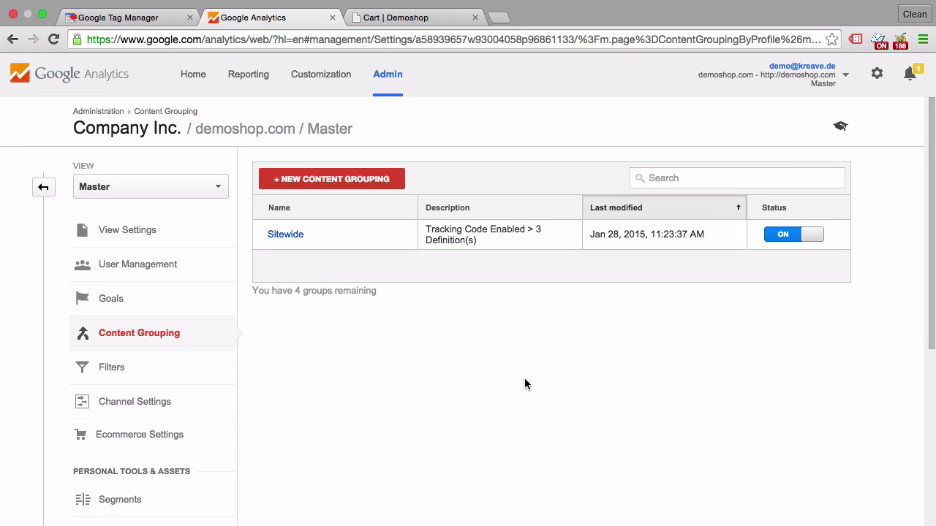
pyautogui.click(237, 81)
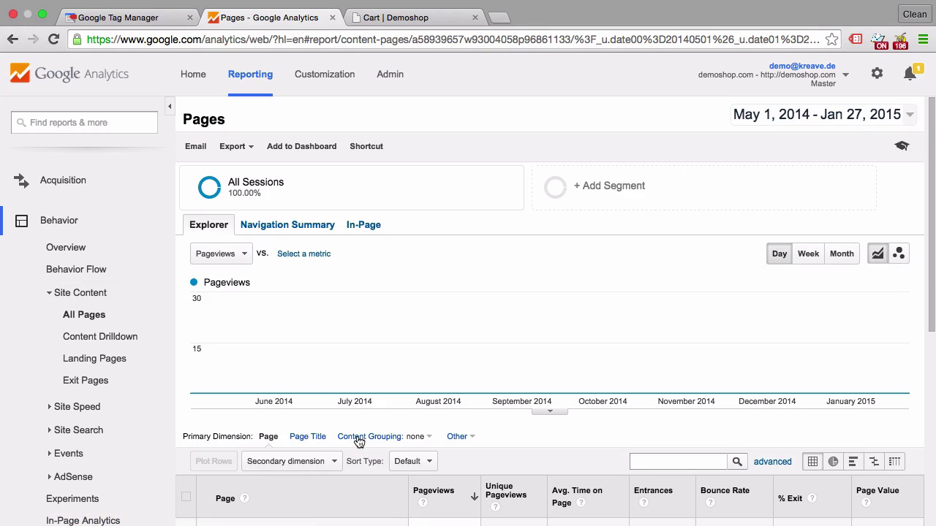
# - Switch the All Pages report's content grouping to Sitewide and scroll the results
pyautogui.click(420, 442)
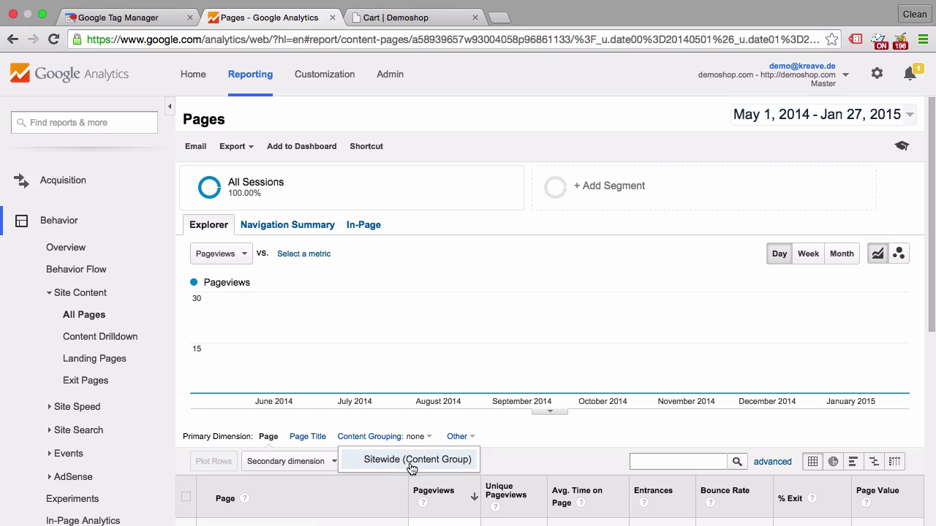
pyautogui.click(411, 468)
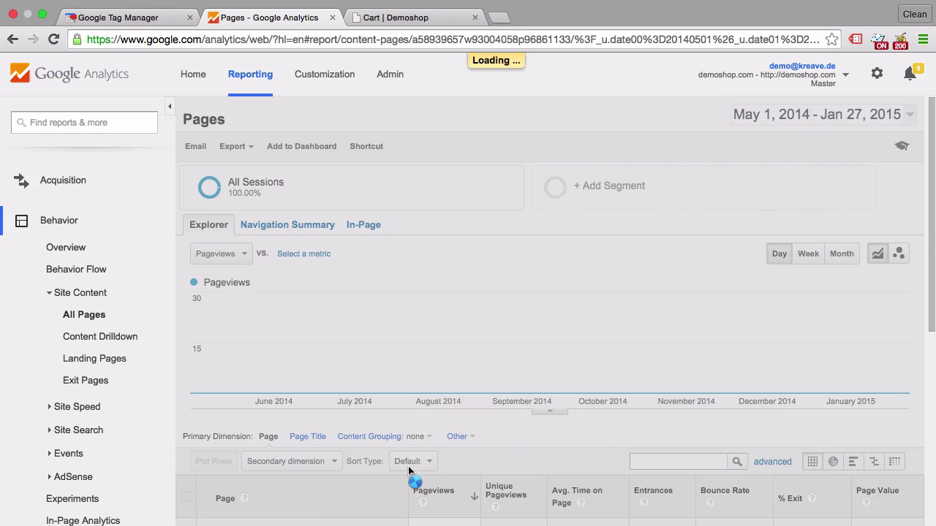
pyautogui.scroll(-3, 411, 472)
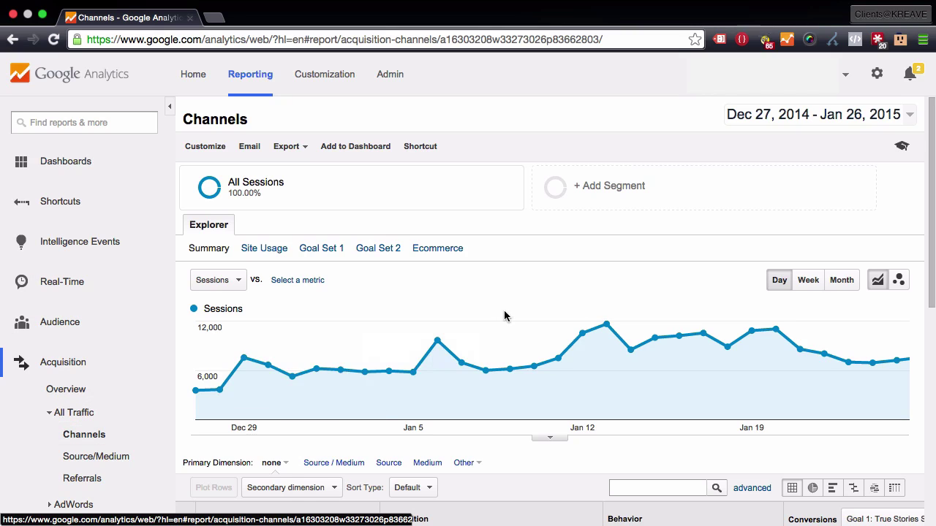
# - Break the (Other) channel down by source, showing nearly all its sessions come from google
pyautogui.scroll(-5, 504, 314)
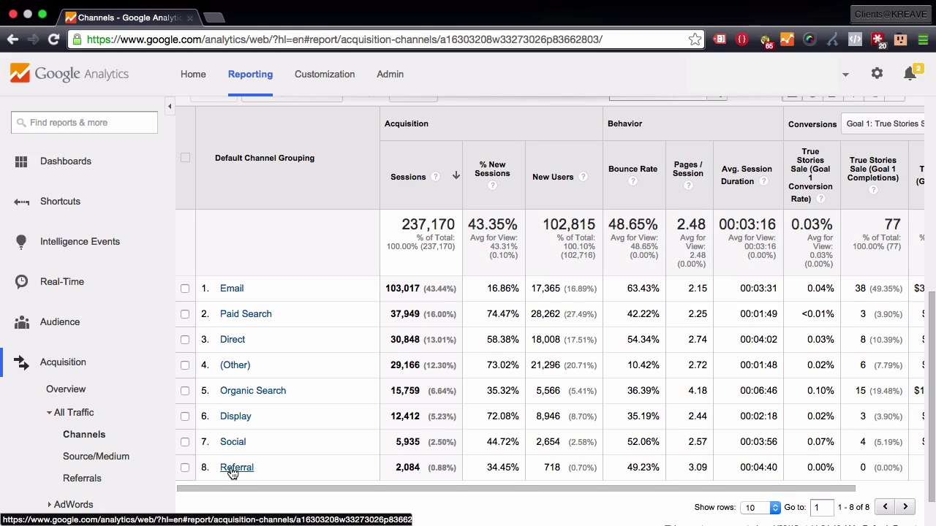
pyautogui.click(246, 367)
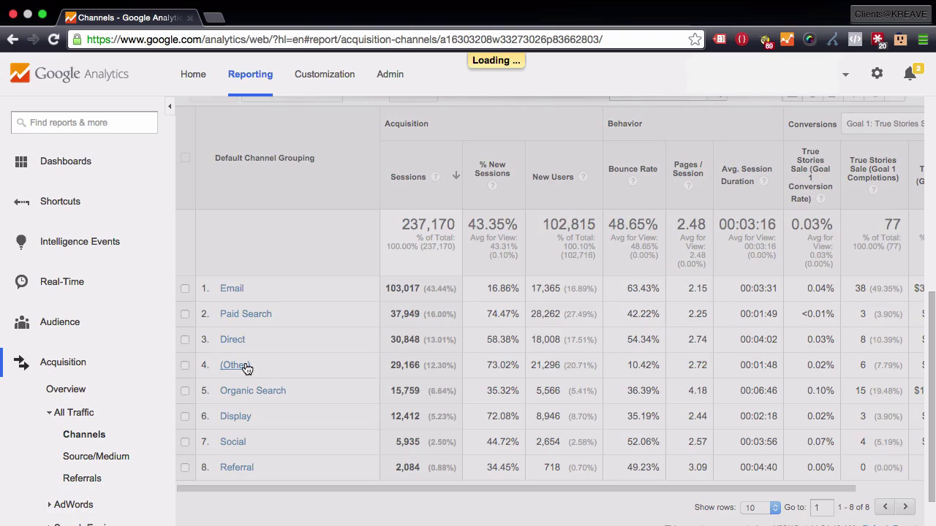
pyautogui.scroll(-5, 278, 369)
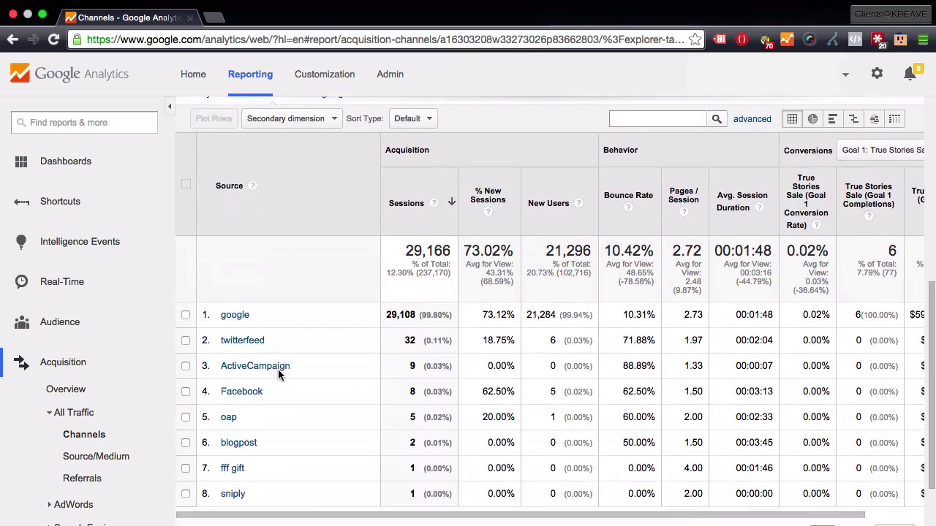
pyautogui.scroll(-2, 278, 369)
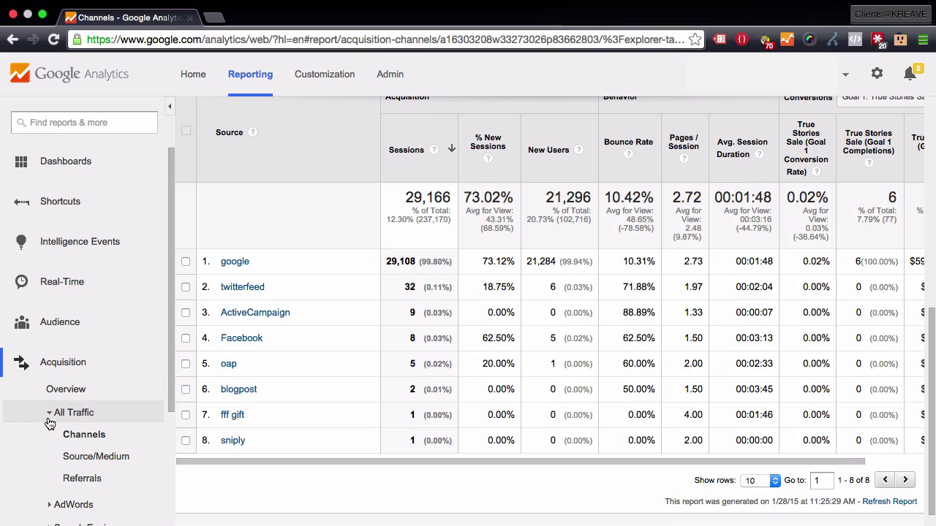
pyautogui.scroll(-3, 75, 442)
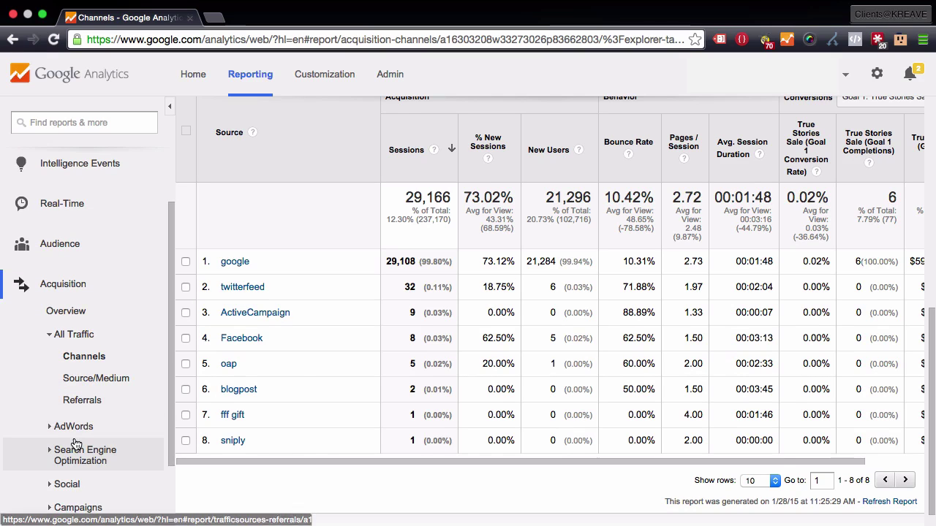
pyautogui.scroll(-2, 75, 442)
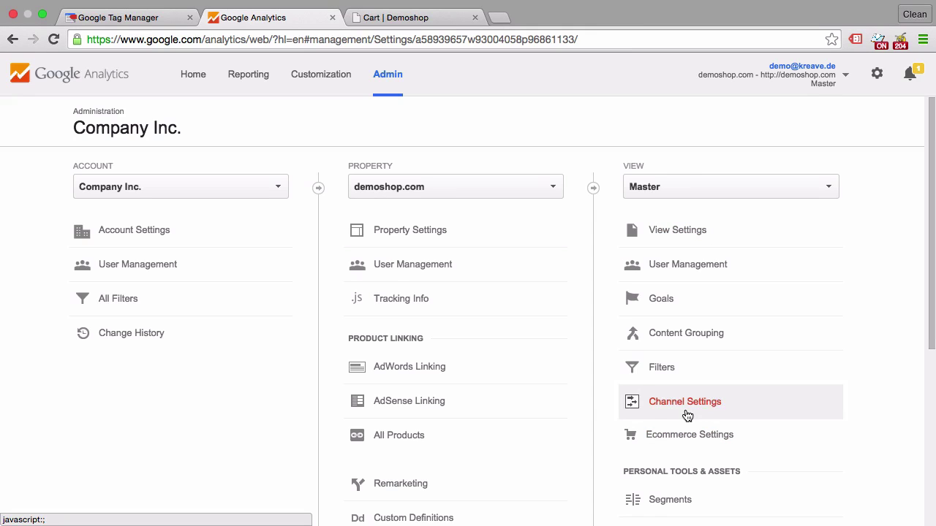
# - Expand the Master view's Channel Settings and list its channel groupings, showing only Default Channel Grouping
pyautogui.scroll(-3, 687, 416)
pyautogui.scroll(-2, 691, 388)
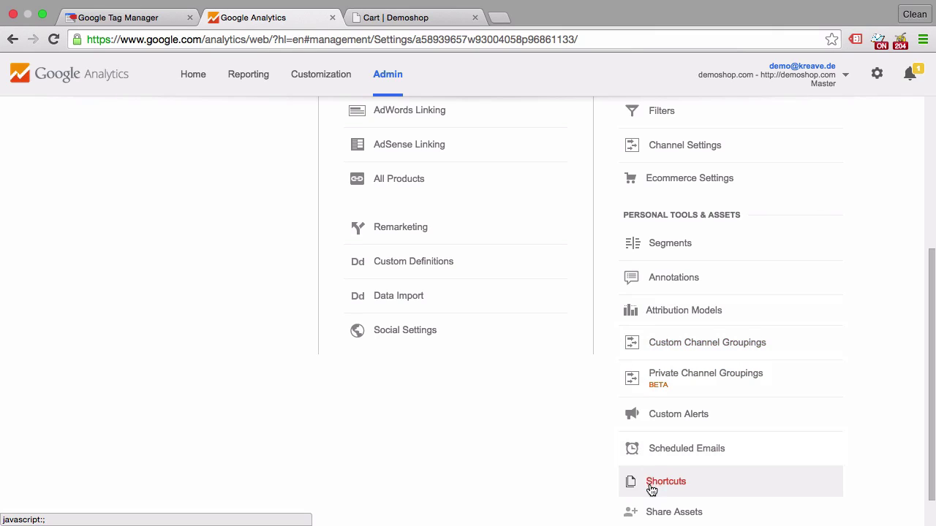
pyautogui.scroll(5, 623, 379)
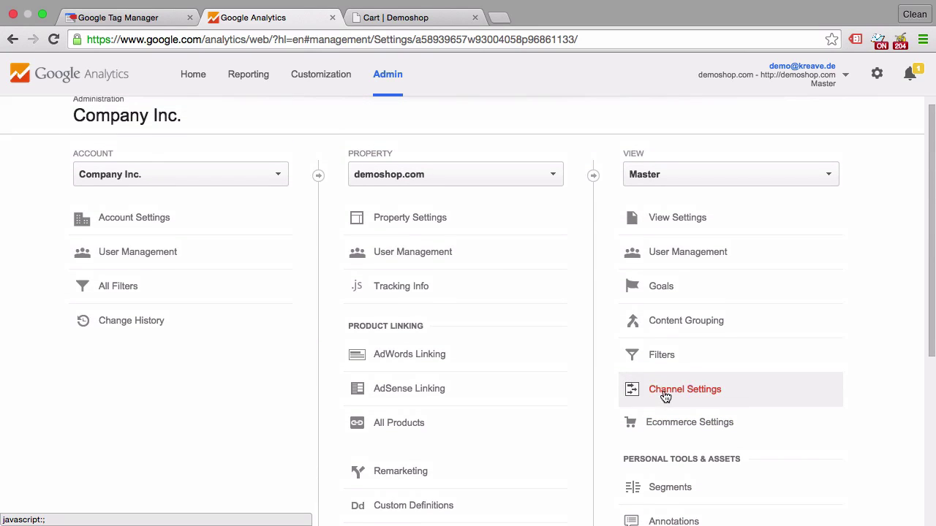
pyautogui.click(667, 397)
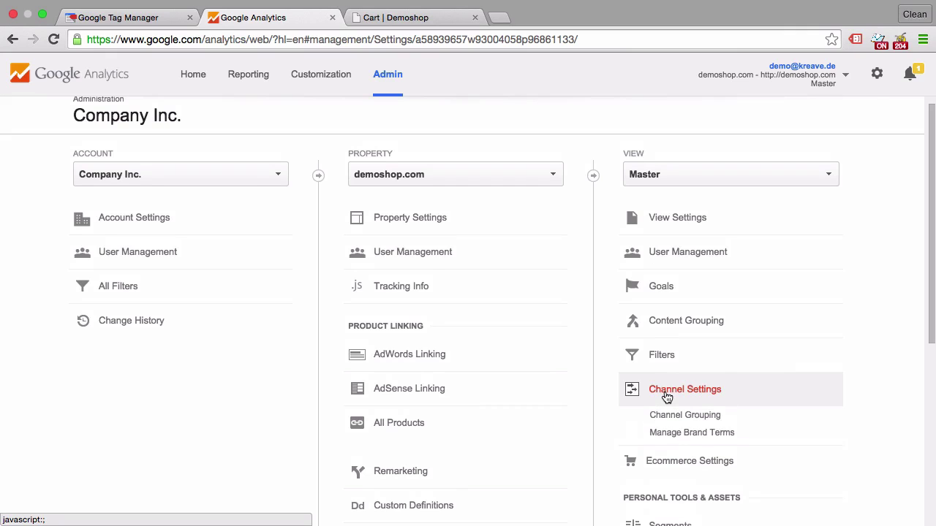
pyautogui.scroll(-2, 637, 414)
pyautogui.scroll(-2, 636, 413)
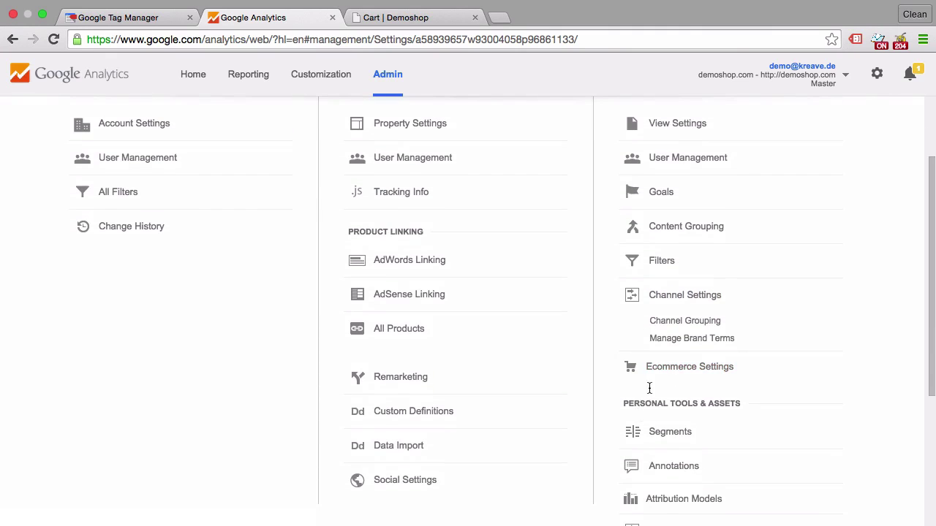
pyautogui.click(684, 326)
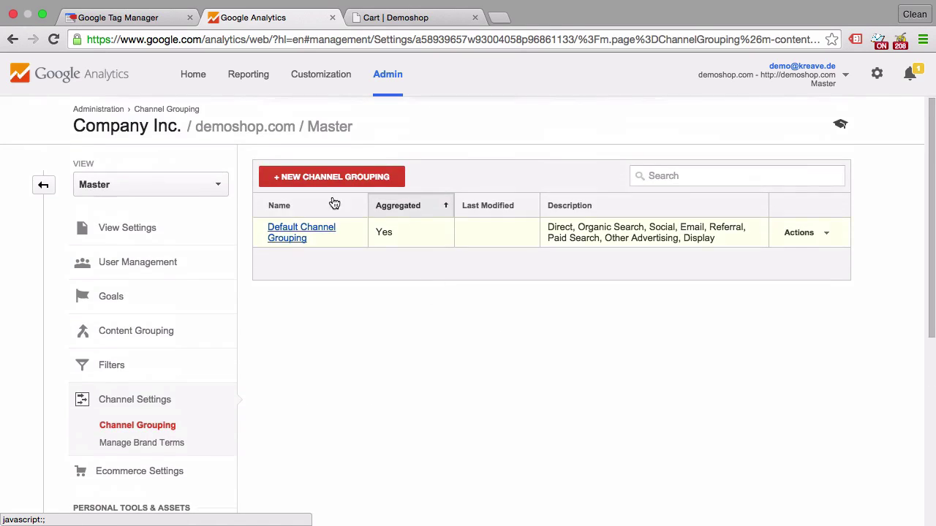
# - Open the Default Channel Grouping and start a new channel named 'Affiliate'
pyautogui.click(293, 242)
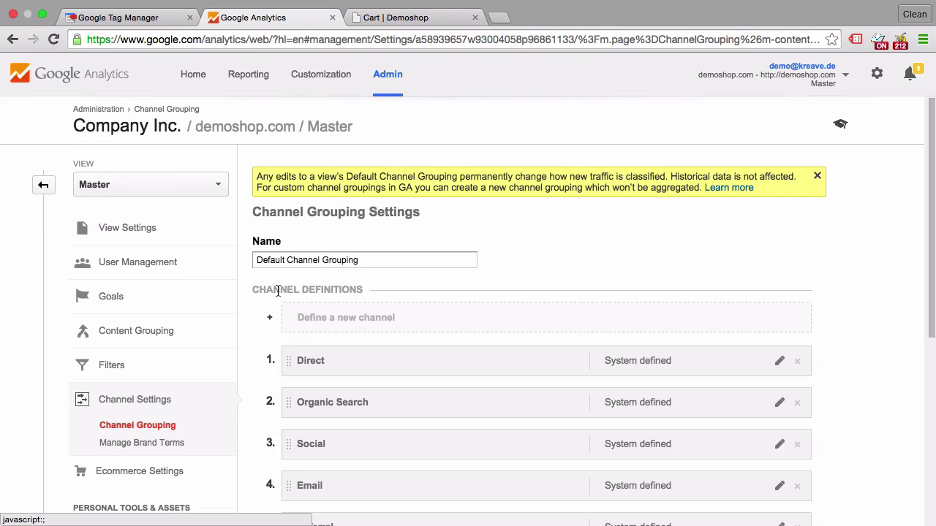
pyautogui.scroll(-3, 257, 334)
pyautogui.scroll(-1, 258, 334)
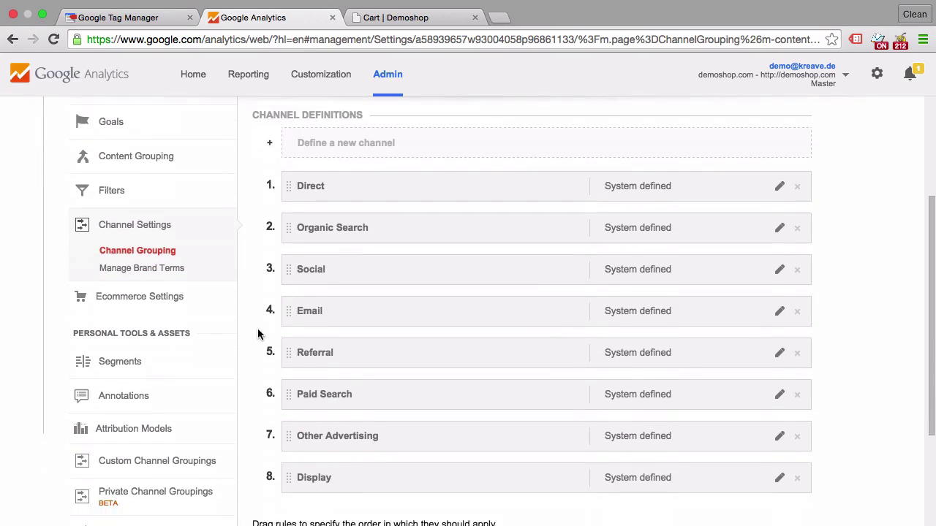
pyautogui.scroll(-1, 257, 334)
pyautogui.scroll(1, 257, 334)
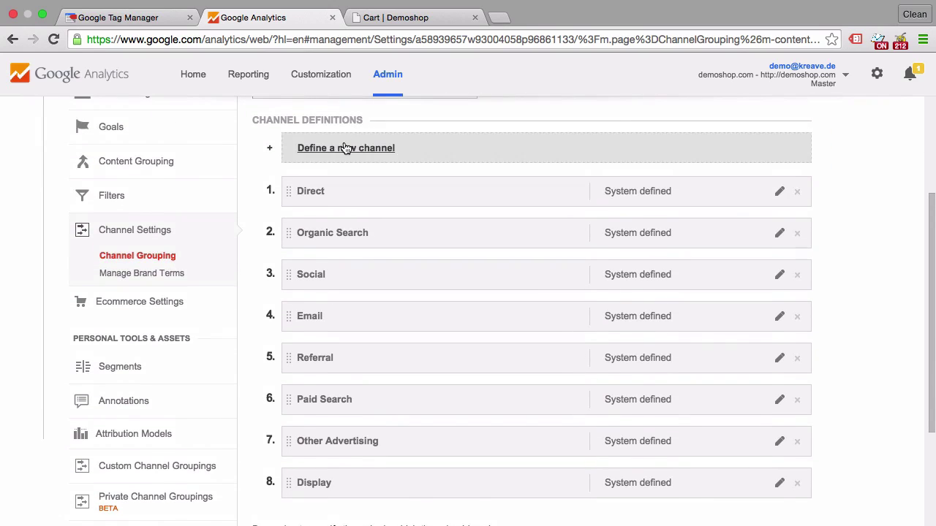
pyautogui.click(347, 148)
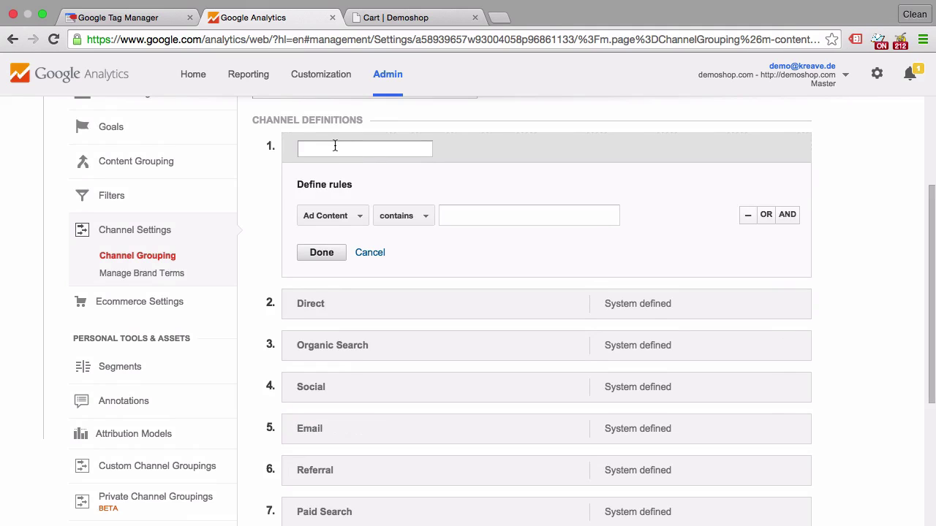
pyautogui.write('AFF')
pyautogui.press('BackSpace')
pyautogui.press('BackSpace')
pyautogui.write('iliate')
# - Give the Affiliate channel the rule Medium contains 'affiliate' and save the grouping
pyautogui.click(326, 221)
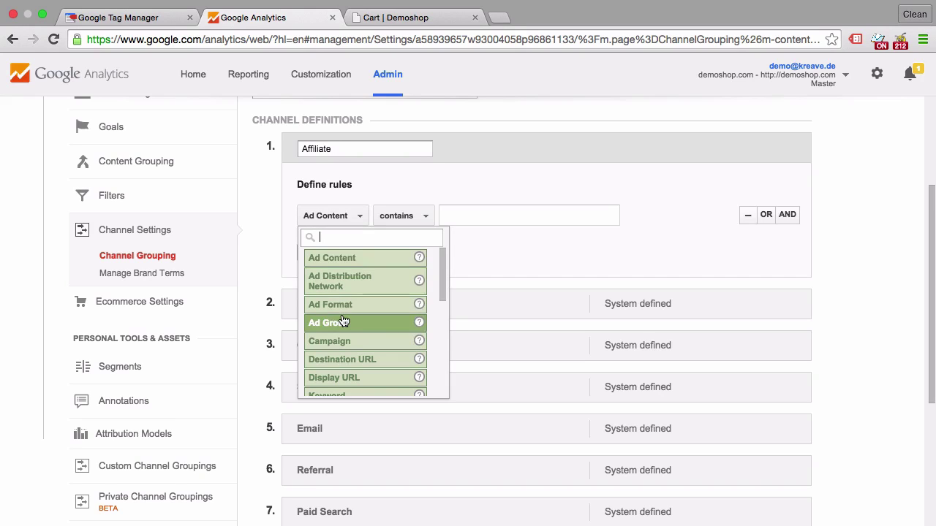
pyautogui.scroll(-3, 337, 314)
pyautogui.scroll(-2, 342, 321)
pyautogui.scroll(-2, 343, 320)
pyautogui.scroll(-1, 343, 321)
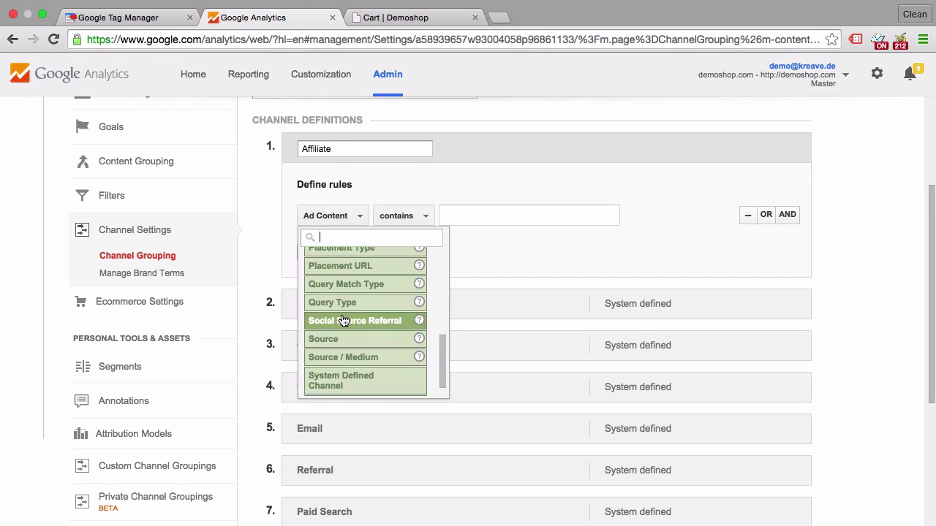
pyautogui.scroll(-1, 343, 320)
pyautogui.scroll(4, 343, 321)
pyautogui.scroll(-2, 343, 320)
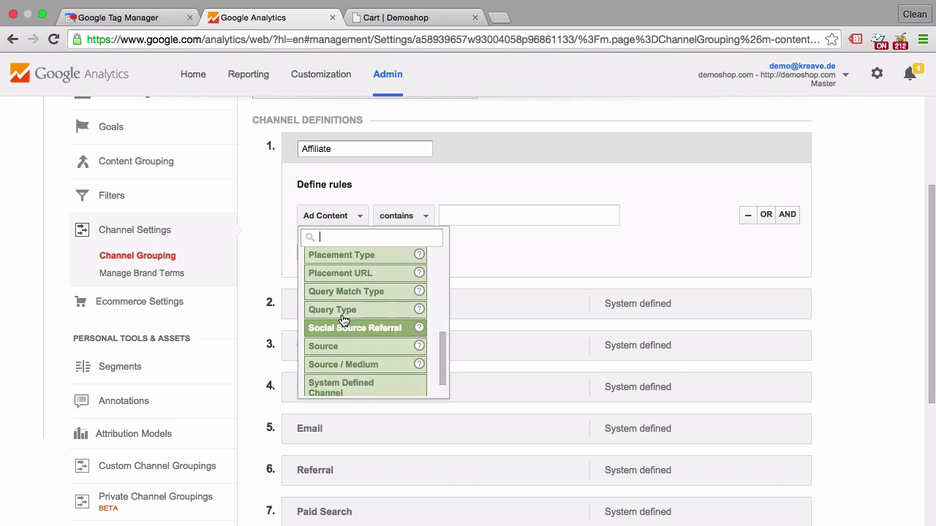
pyautogui.scroll(-1, 343, 320)
pyautogui.scroll(-1, 343, 320)
pyautogui.scroll(2, 343, 319)
pyautogui.scroll(1, 341, 313)
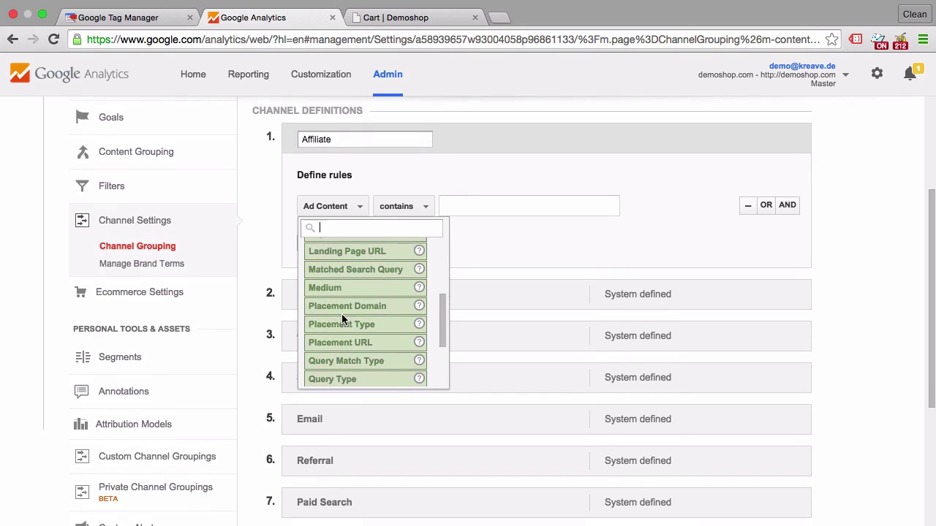
pyautogui.click(347, 290)
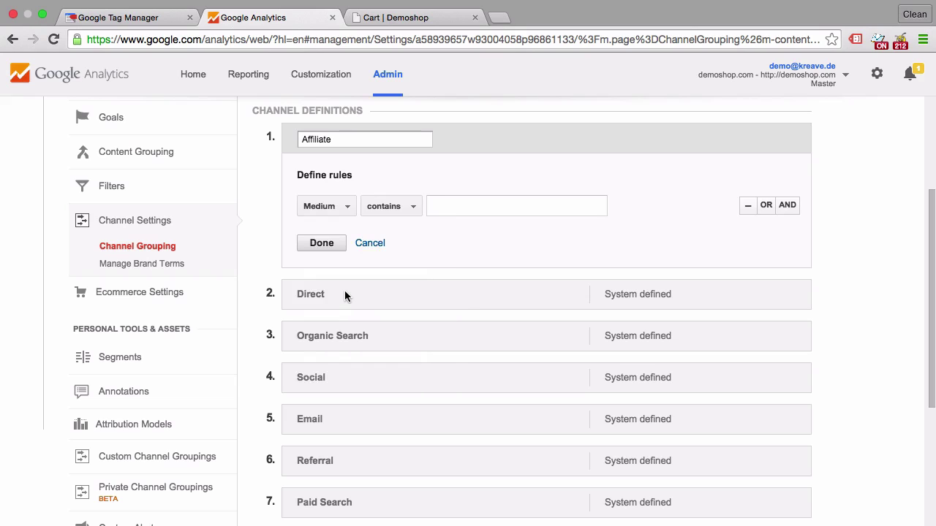
pyautogui.click(445, 209)
pyautogui.write('aff')
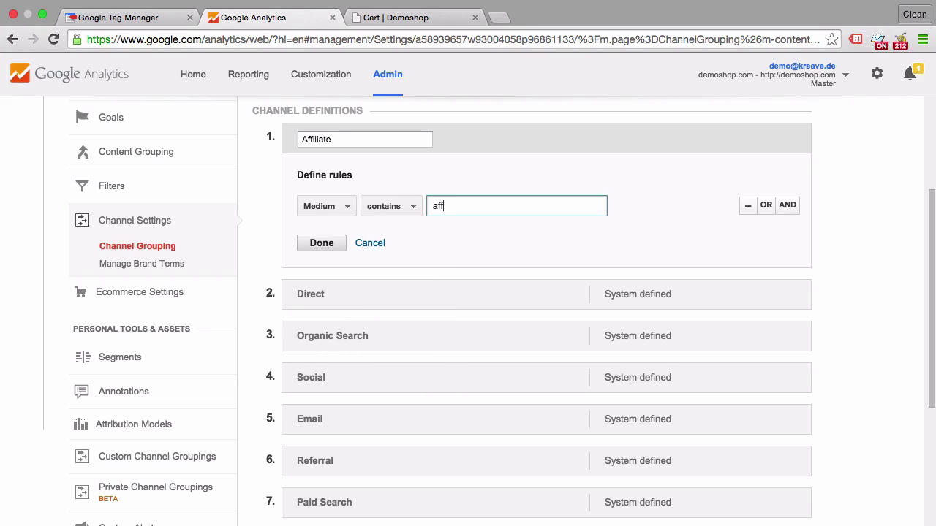
pyautogui.write('iliate')
pyautogui.click(335, 252)
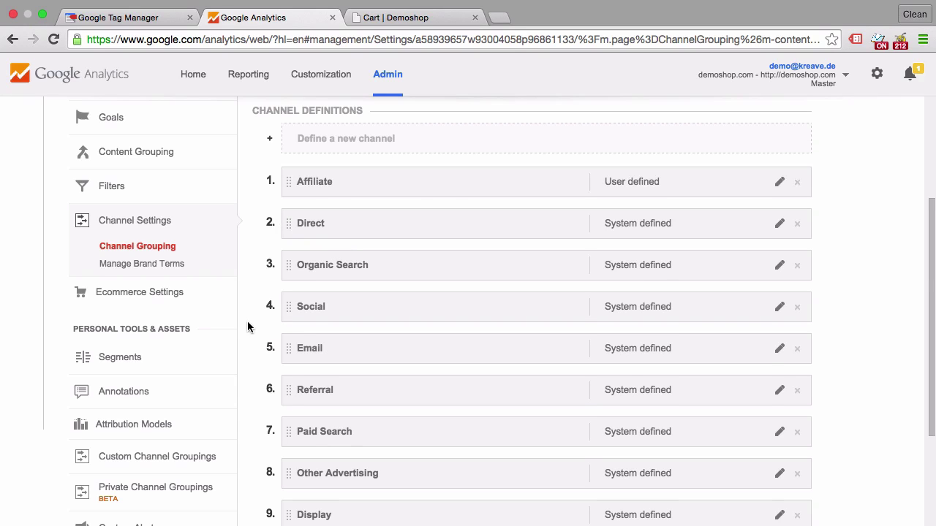
pyautogui.scroll(-3, 248, 333)
pyautogui.click(292, 465)
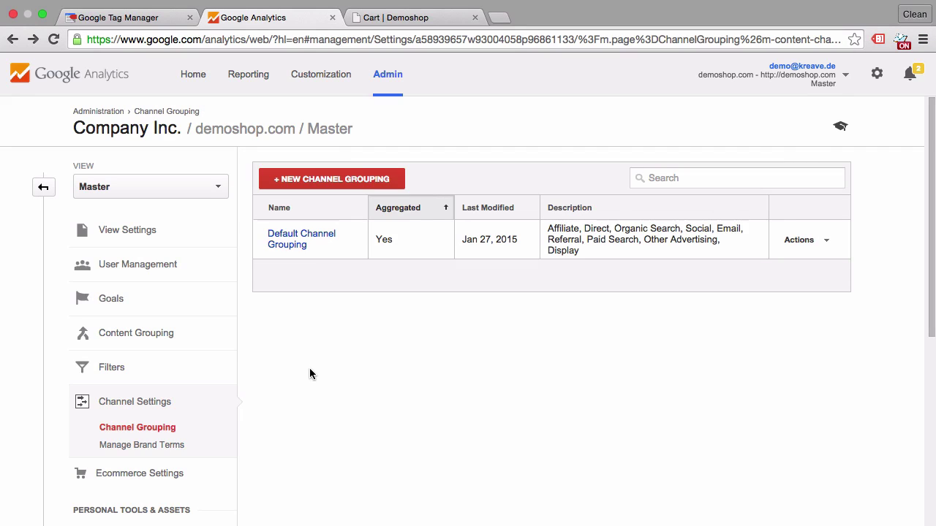
# - Through Manage Brand Terms, add 'demoshop' and 'demo shop' as active brand terms and save
pyautogui.click(148, 448)
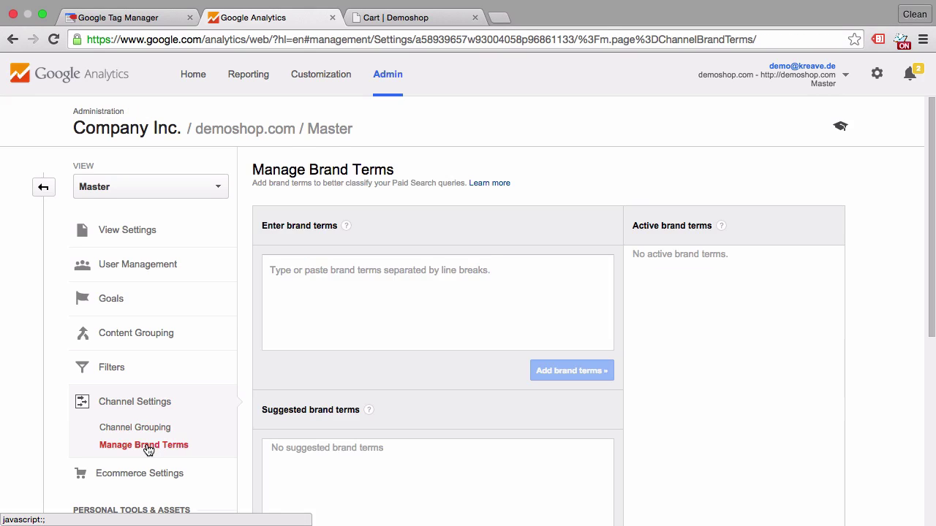
pyautogui.scroll(-3, 340, 280)
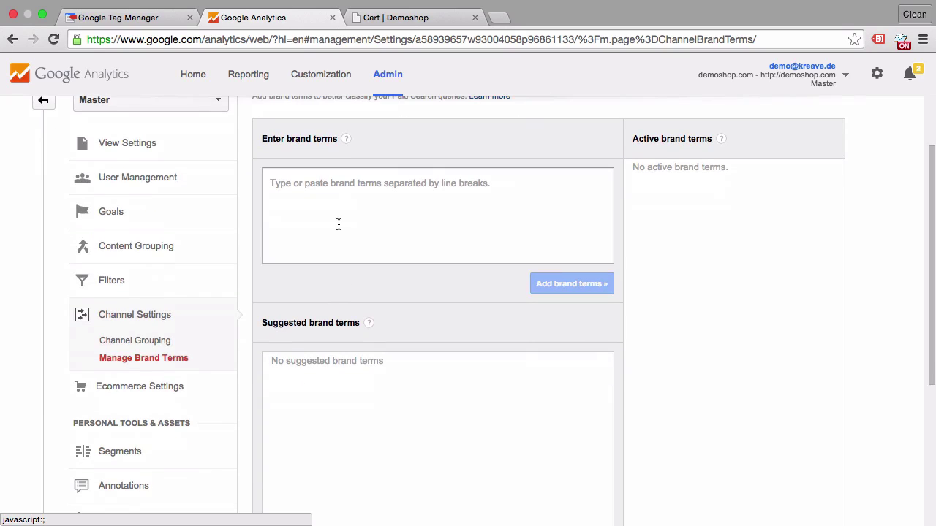
pyautogui.click(339, 224)
pyautogui.scroll(1, 276, 396)
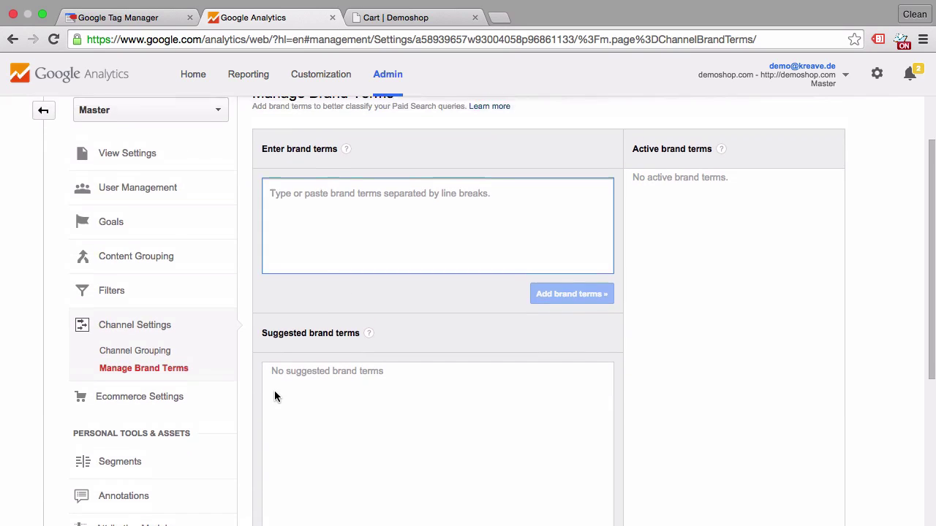
pyautogui.scroll(2, 275, 396)
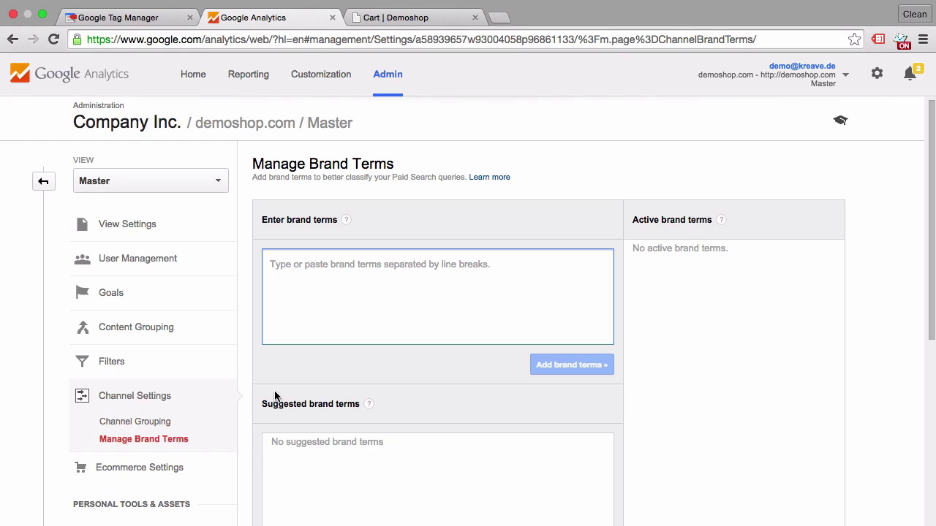
pyautogui.write('demosh')
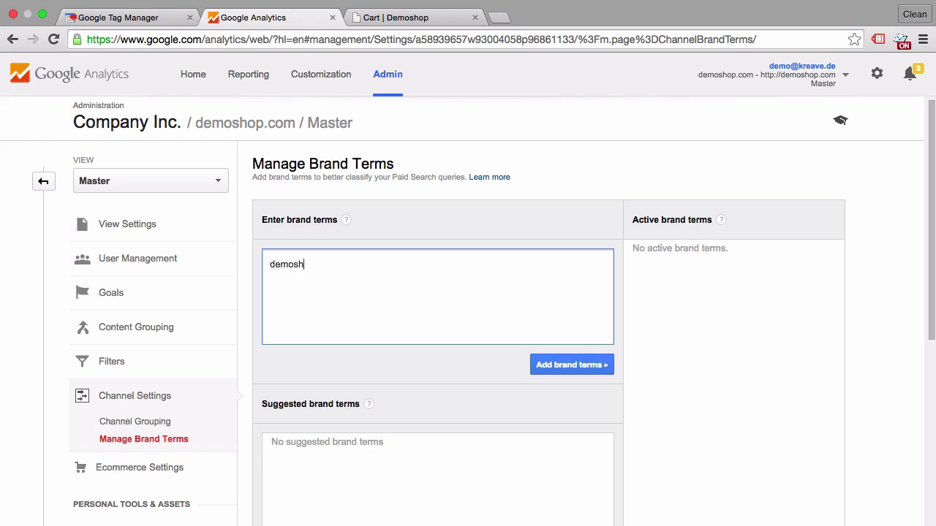
pyautogui.write('op ')
pyautogui.write('demo')
pyautogui.write(' shop')
pyautogui.click(564, 365)
pyautogui.scroll(-1, 490, 373)
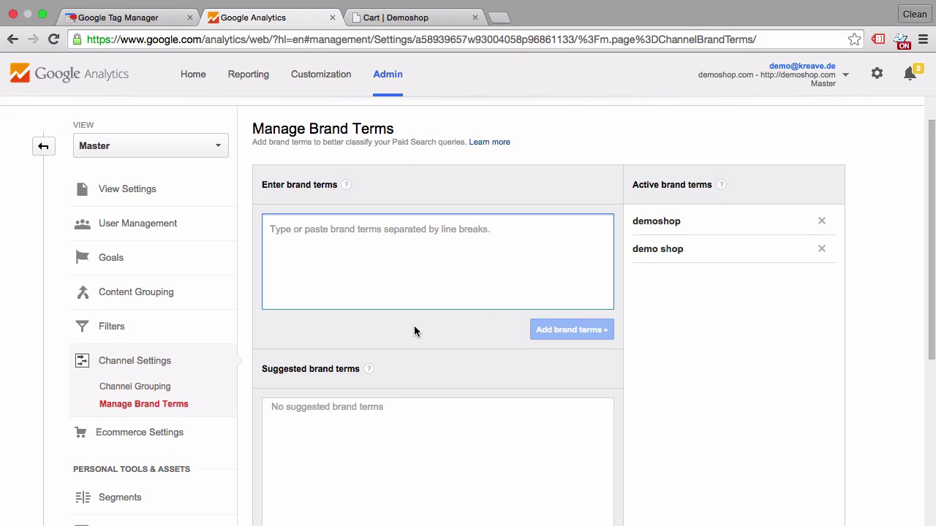
pyautogui.scroll(-1, 414, 331)
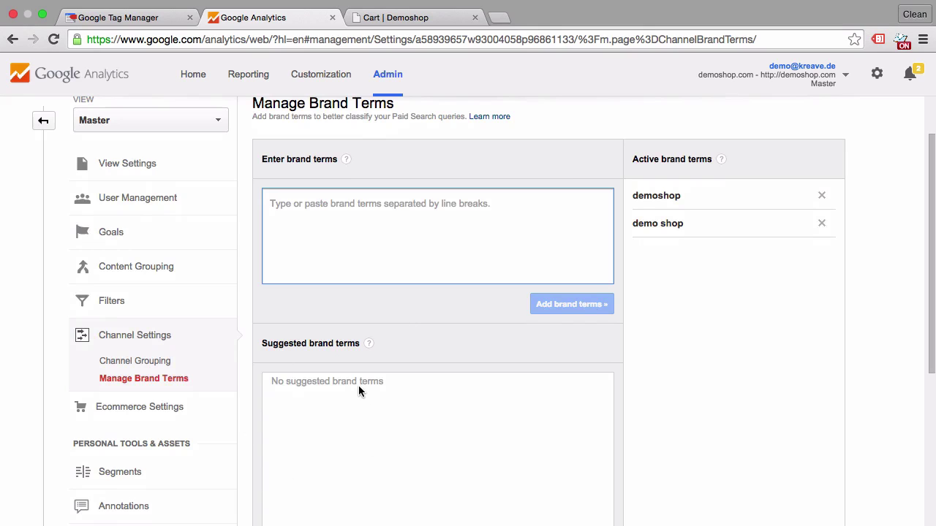
pyautogui.scroll(-2, 643, 386)
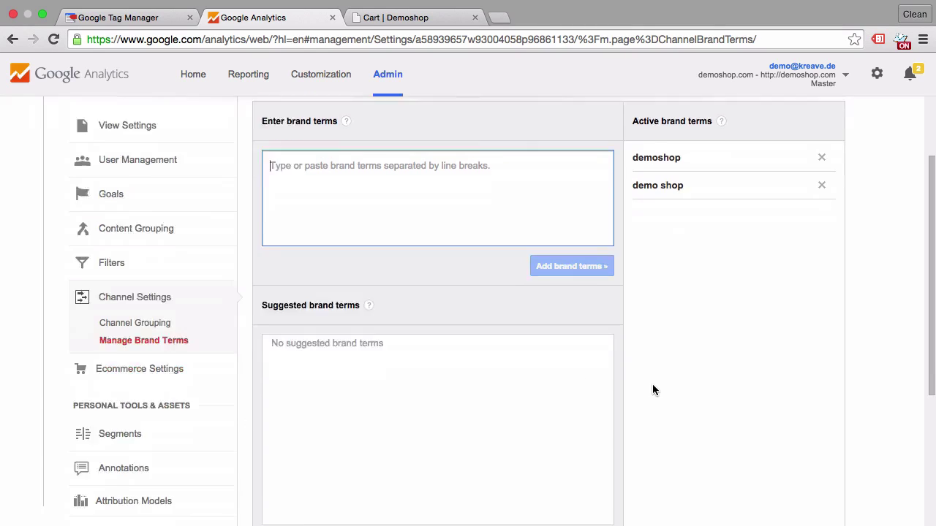
pyautogui.scroll(-8, 652, 390)
pyautogui.click(271, 345)
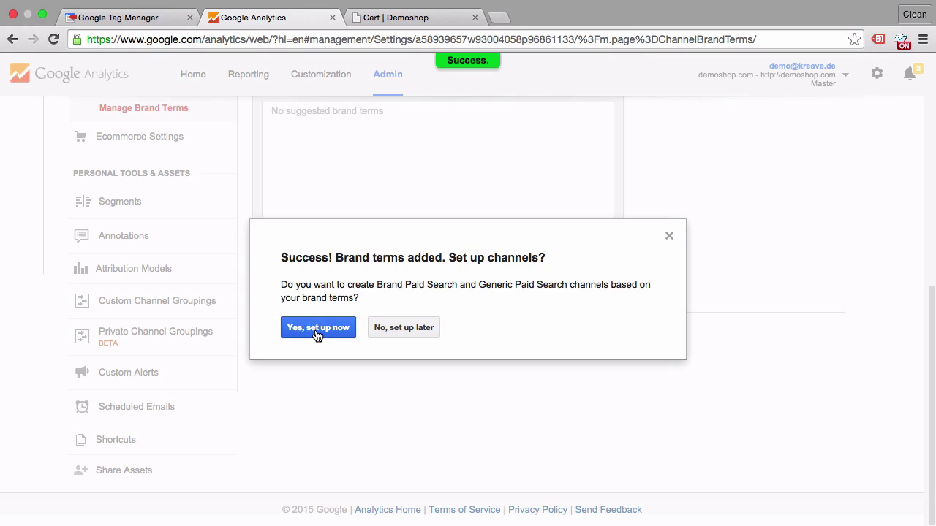
# - Accept creating Generic and Branded Paid Search channels and dismiss the confirmation notice
pyautogui.click(316, 331)
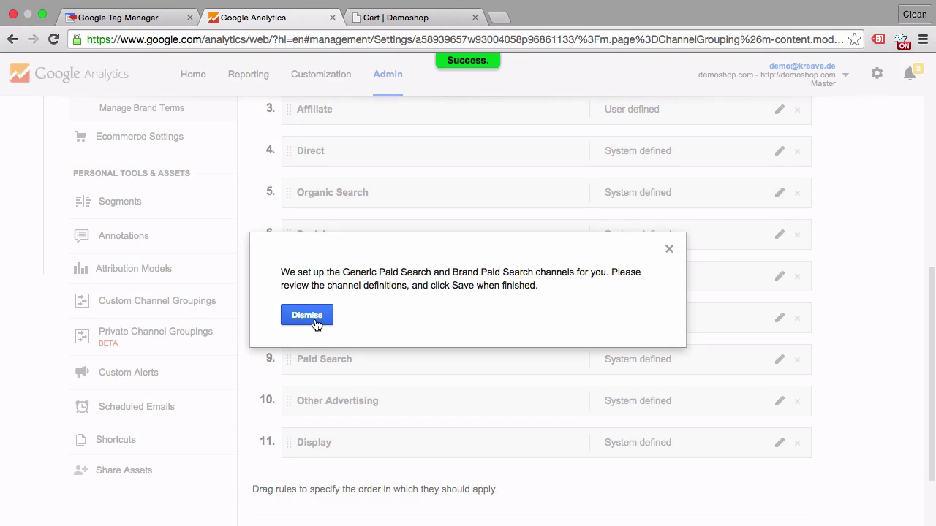
pyautogui.click(316, 324)
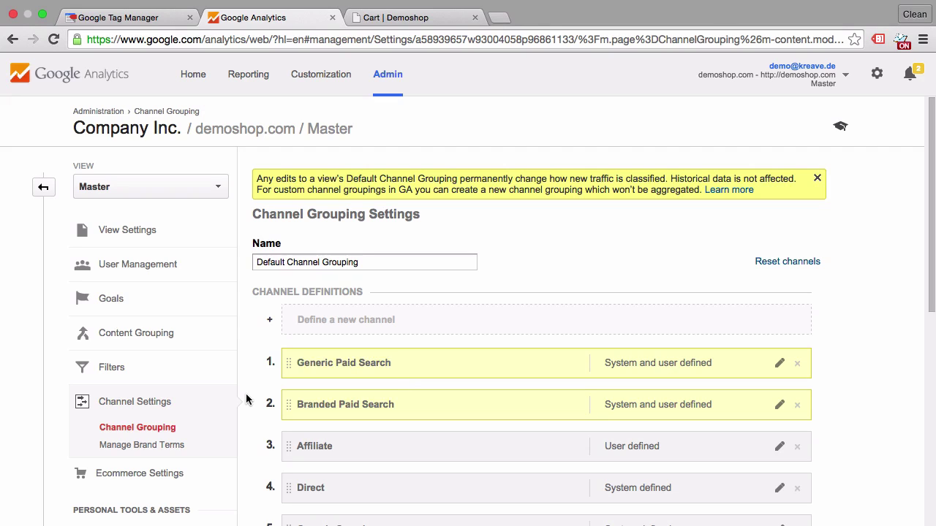
pyautogui.scroll(-3, 246, 399)
pyautogui.scroll(-3, 246, 399)
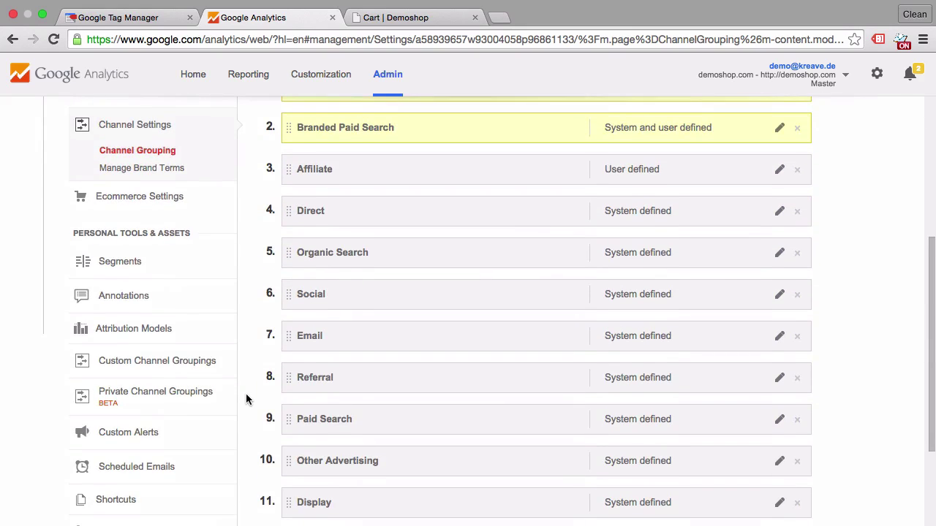
pyautogui.scroll(2, 246, 398)
pyautogui.scroll(4, 246, 397)
pyautogui.scroll(-1, 278, 424)
pyautogui.scroll(-2, 280, 427)
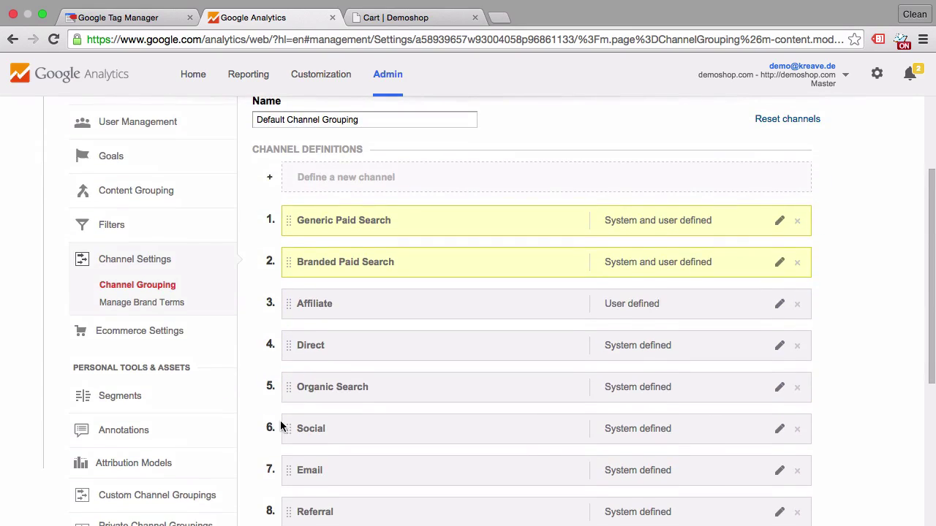
# - Review Branded Paid Search's rules, paid search plus brand queries, without changing them
pyautogui.click(426, 269)
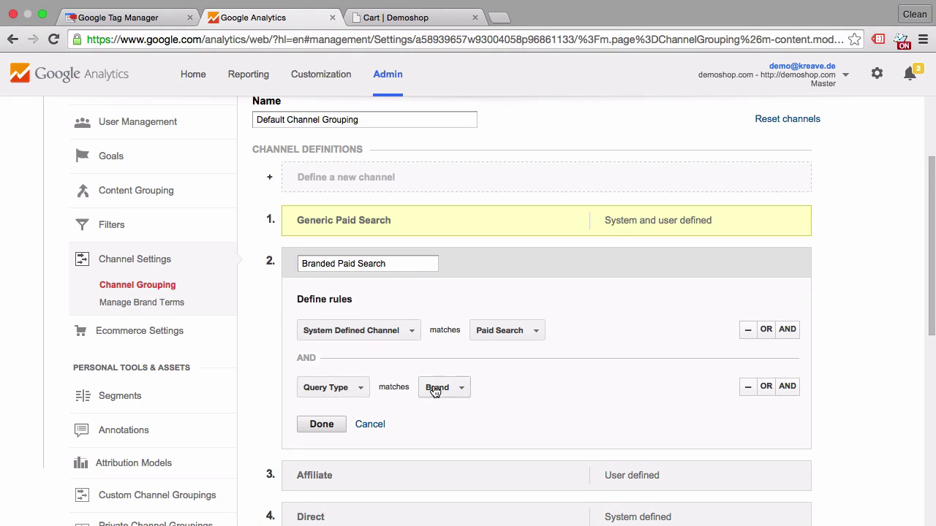
pyautogui.click(481, 337)
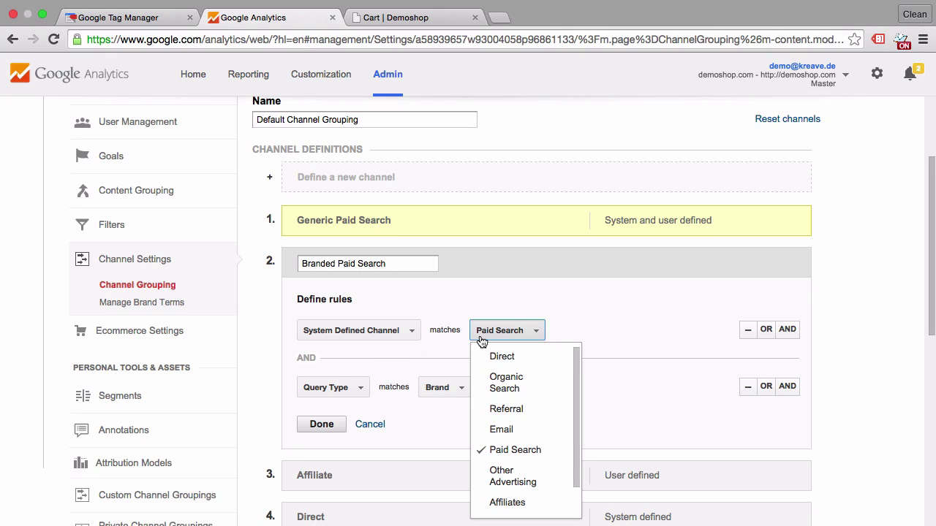
pyautogui.click(641, 299)
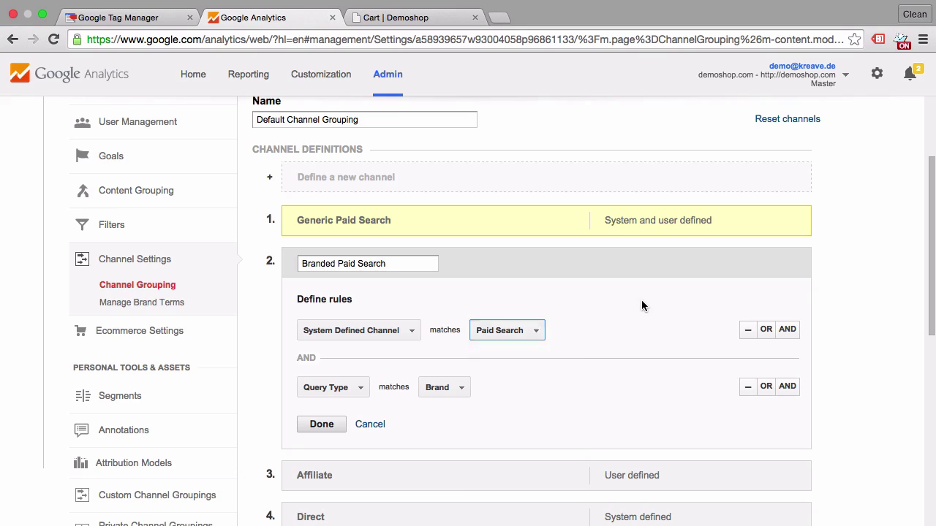
pyautogui.click(316, 426)
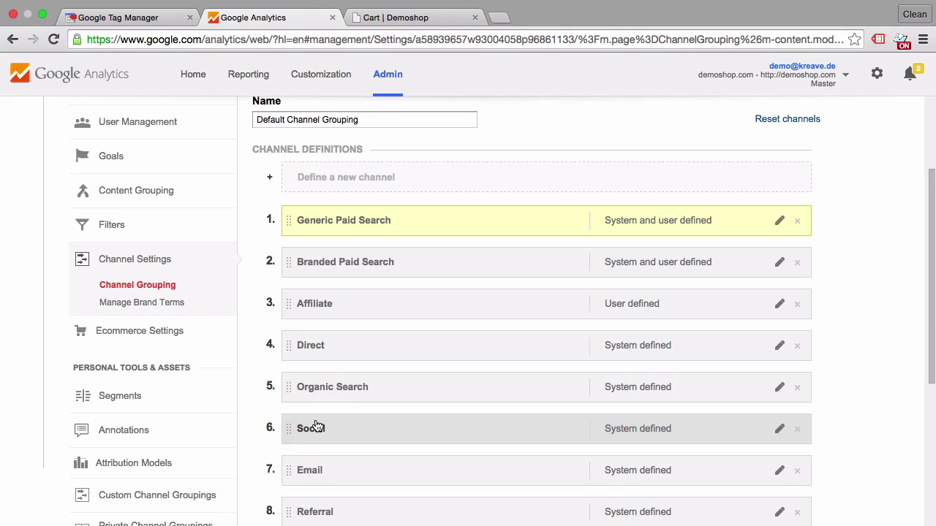